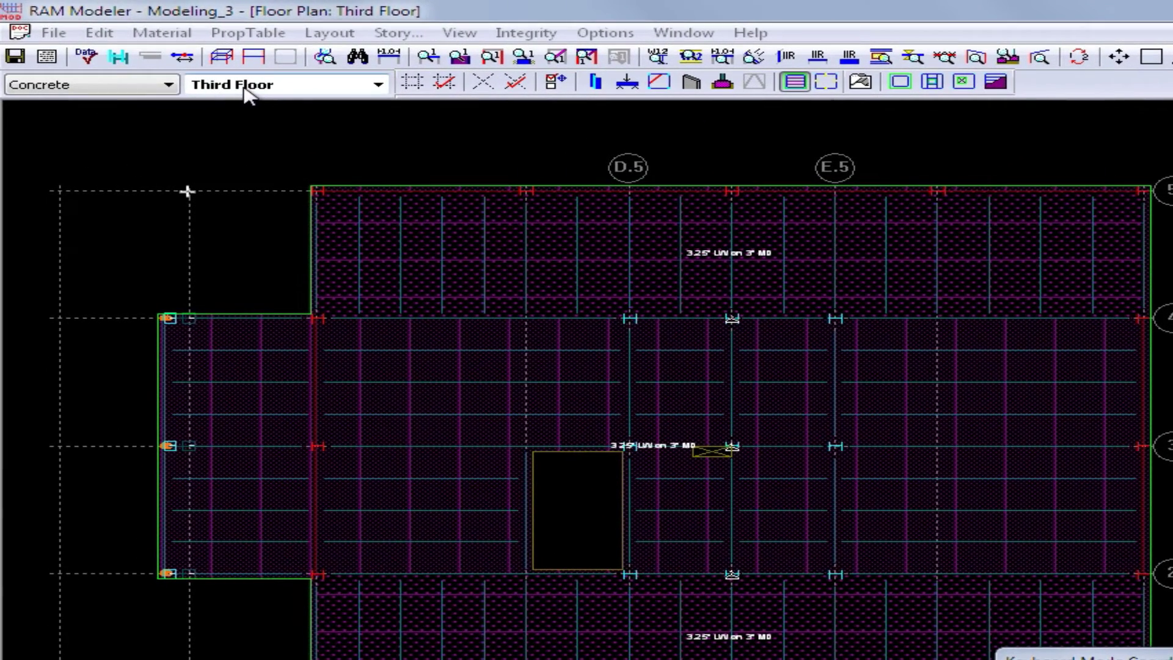
Step: Switch the plan to the Roof story and view the model in 3D
left_click(204, 73)
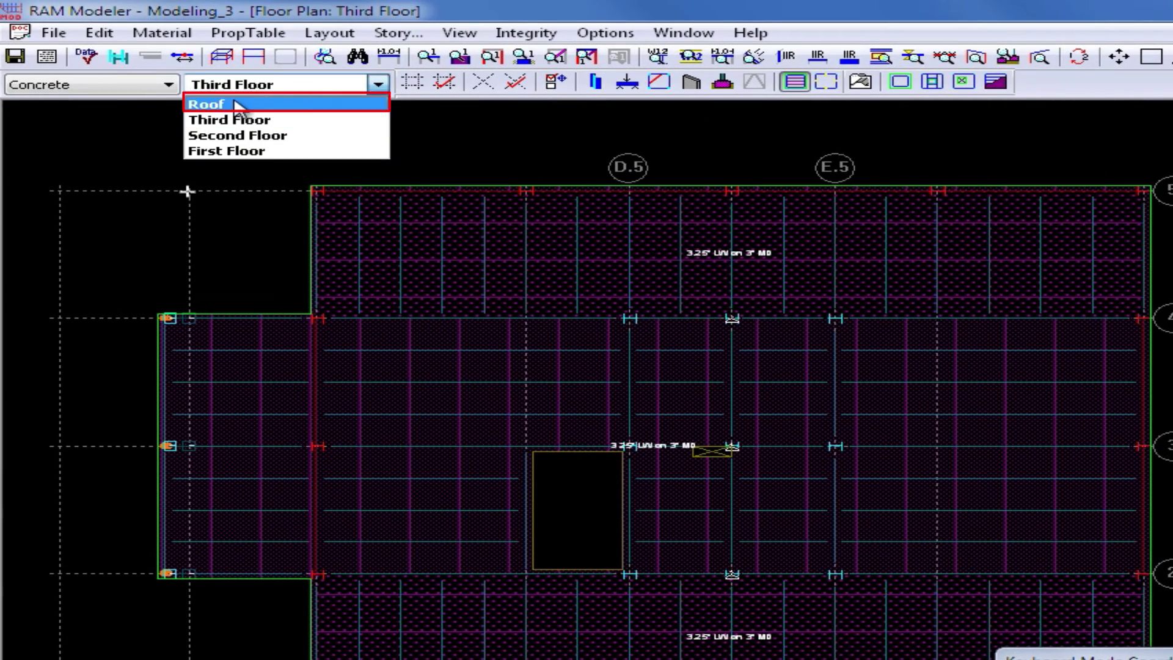
left_click(237, 106)
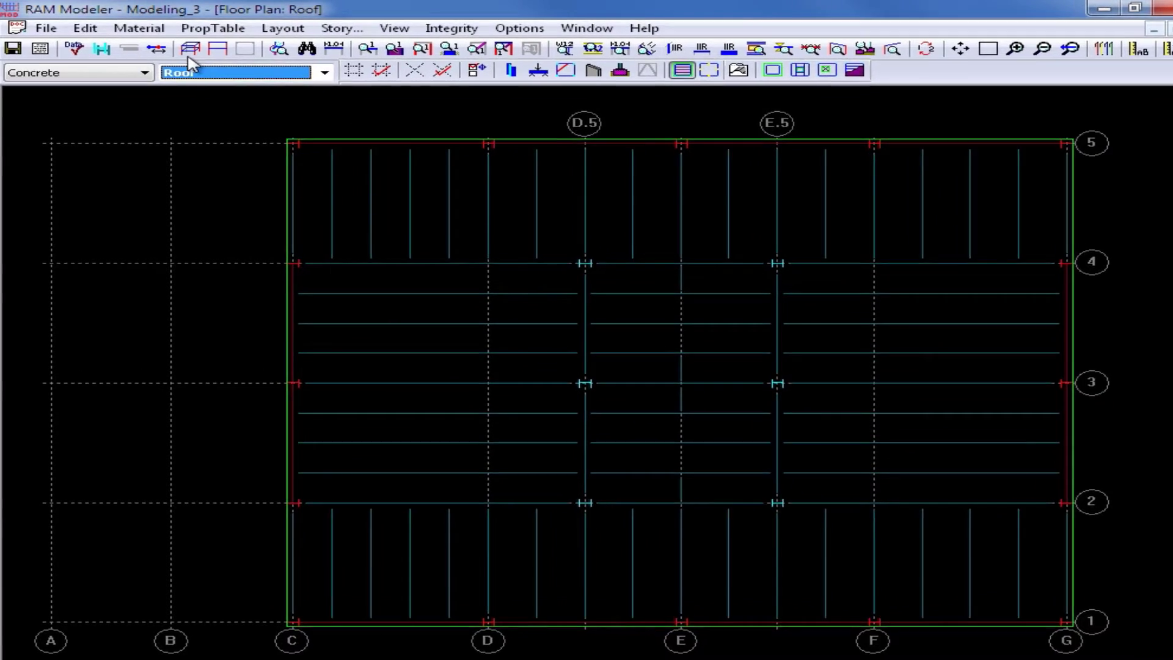
left_click(220, 59)
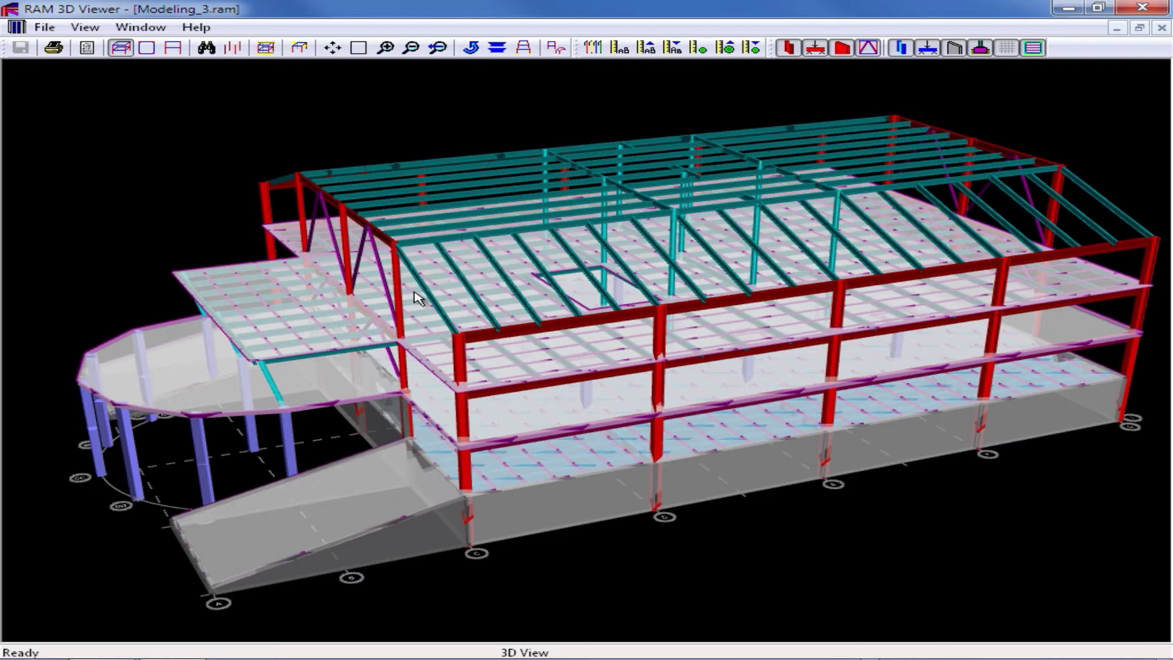
Step: Exit the 3D viewer through the File menu to return to the Roof plan
left_click(43, 28)
left_click(57, 182)
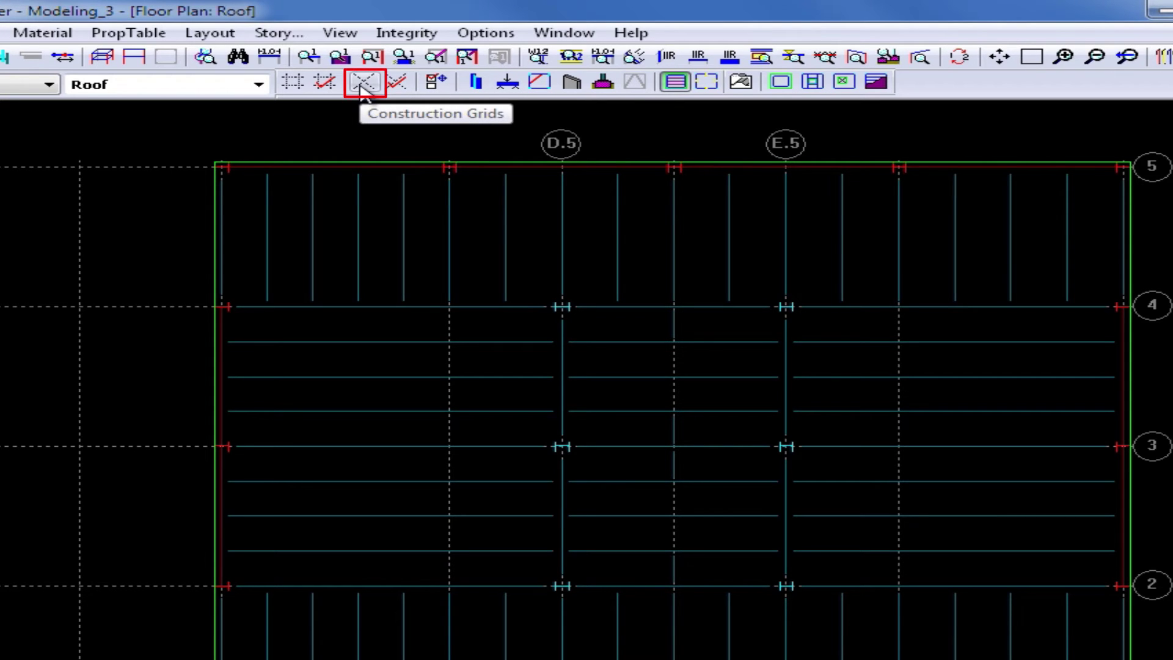
Step: Set up parallel-to-grid construction grids with a 1 ft offset
left_click(363, 85)
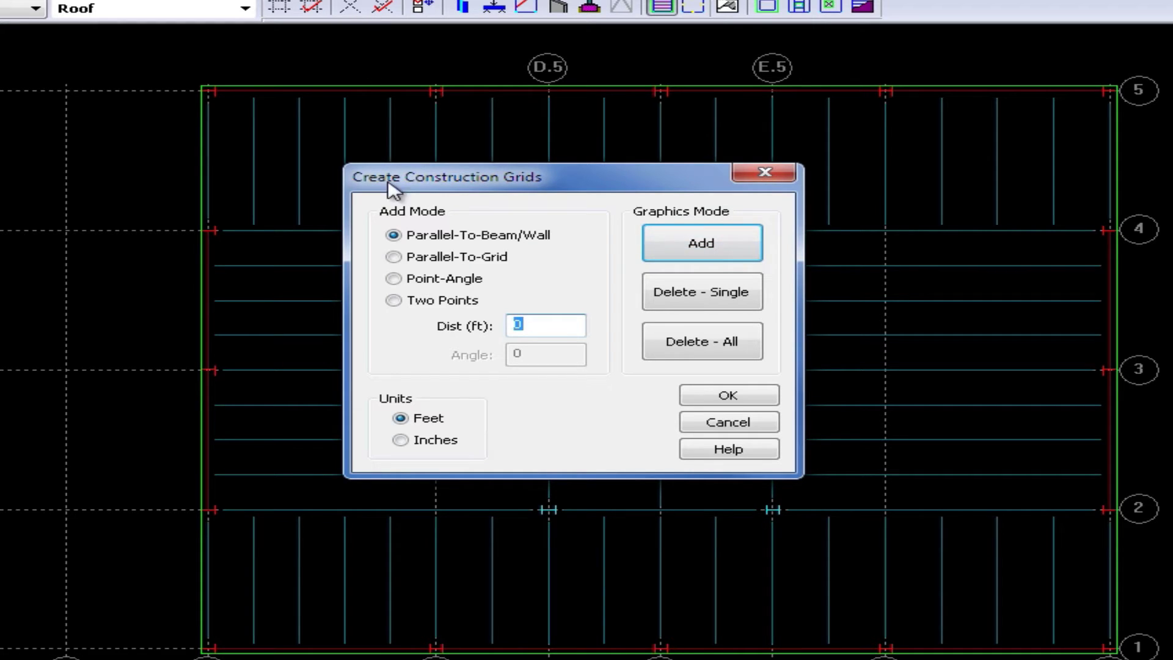
left_click(397, 259)
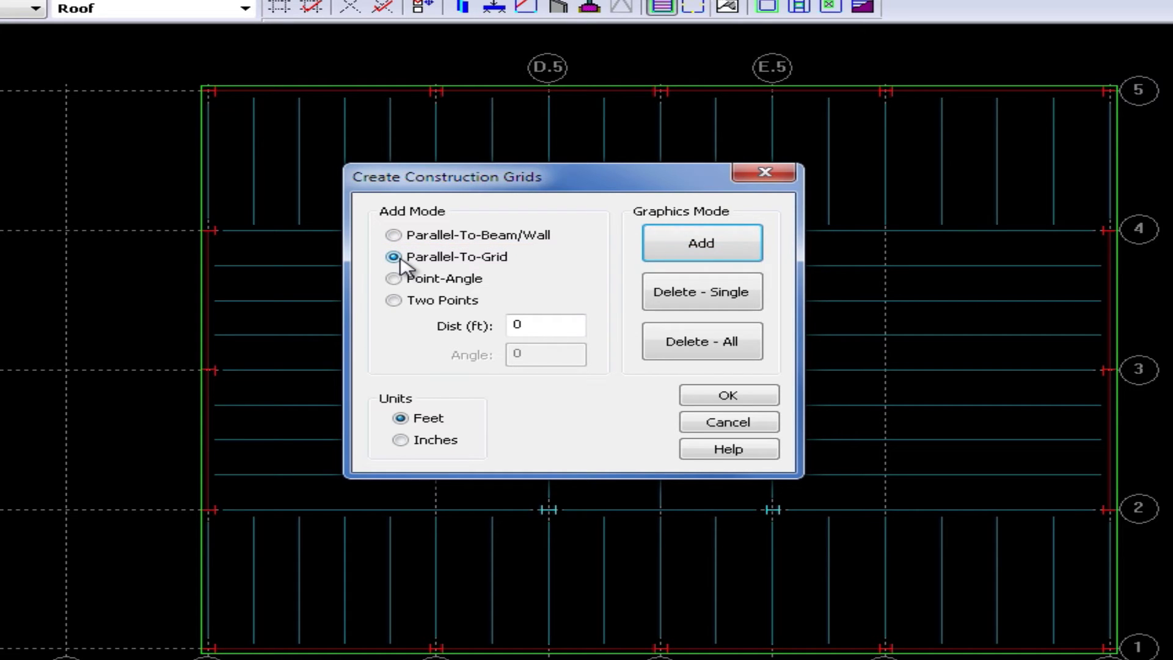
double_click(536, 327)
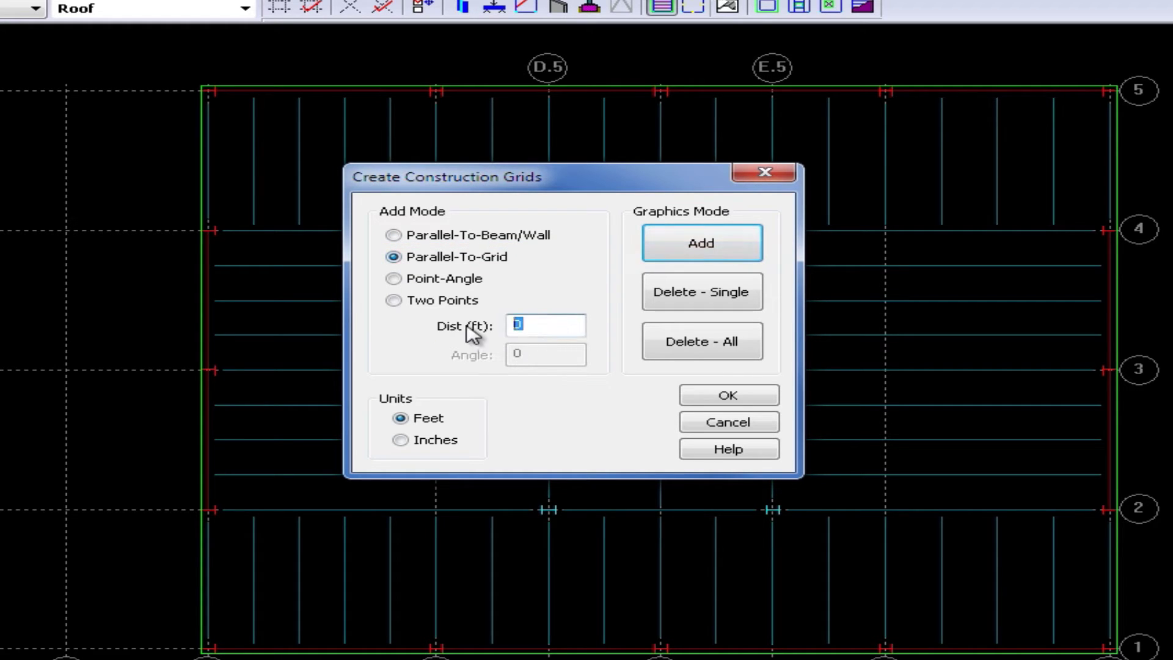
type("1")
left_click(669, 247)
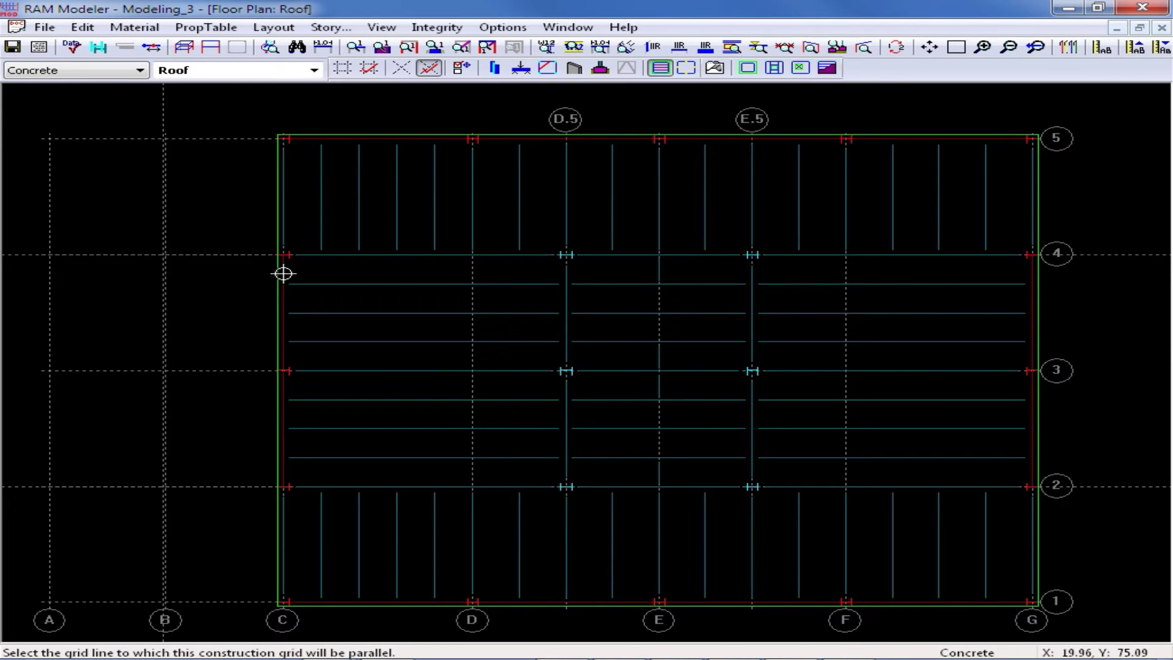
Step: Place construction grids 1 ft outside grid lines C and G
left_click(284, 274)
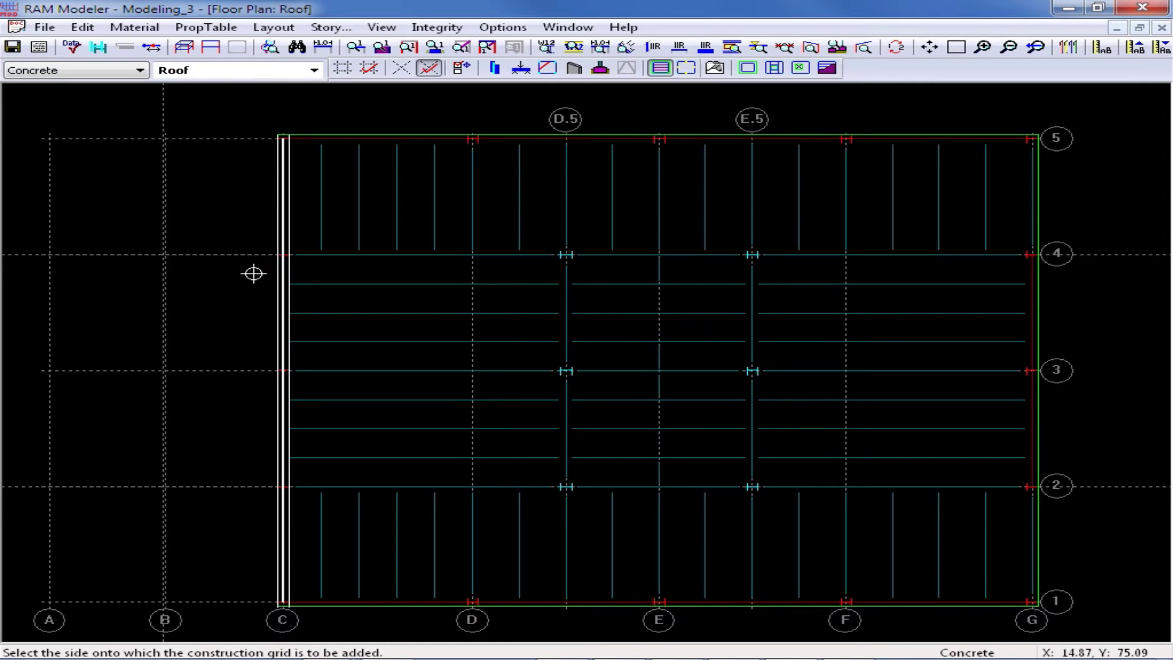
left_click(255, 276)
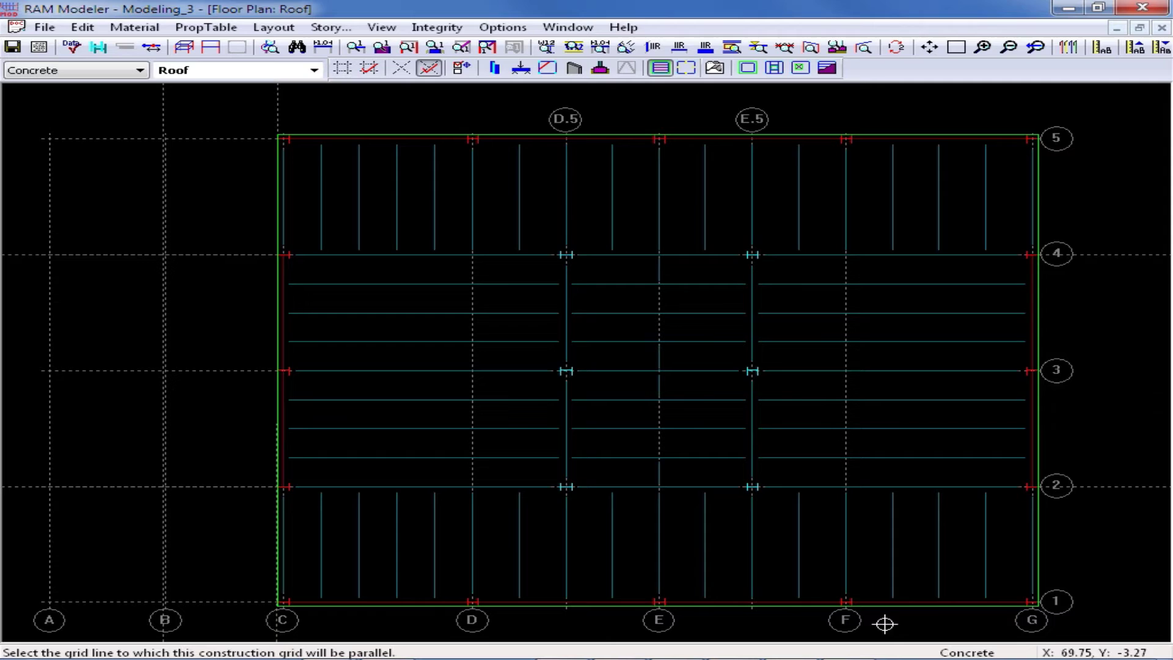
left_click(1032, 556)
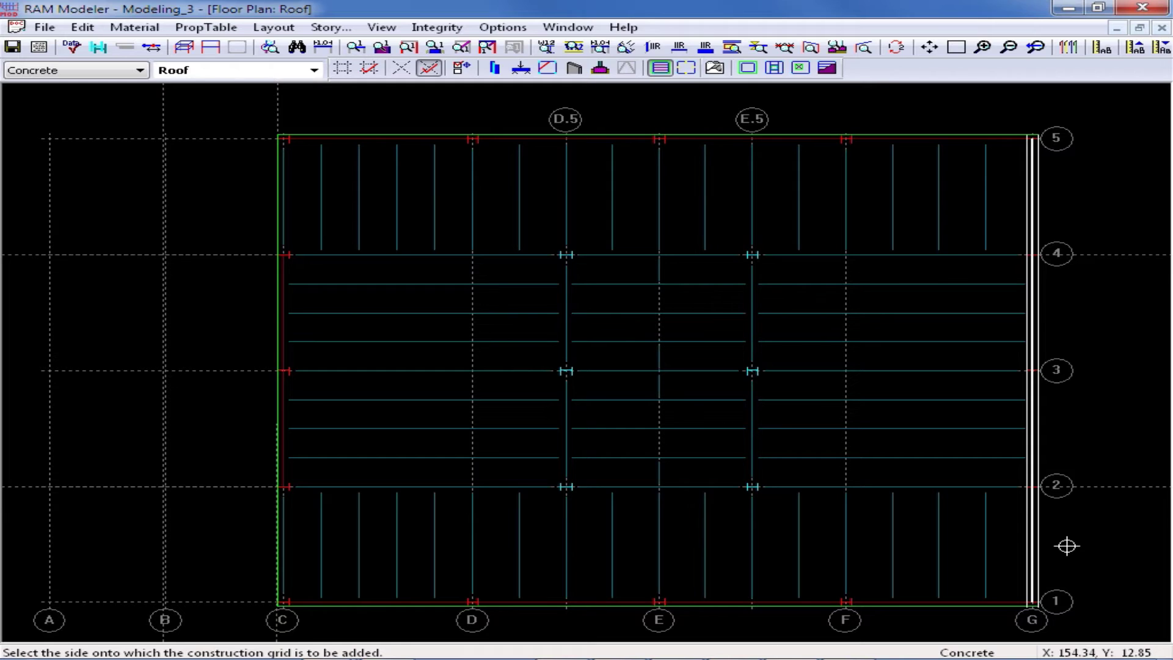
left_click(1067, 546)
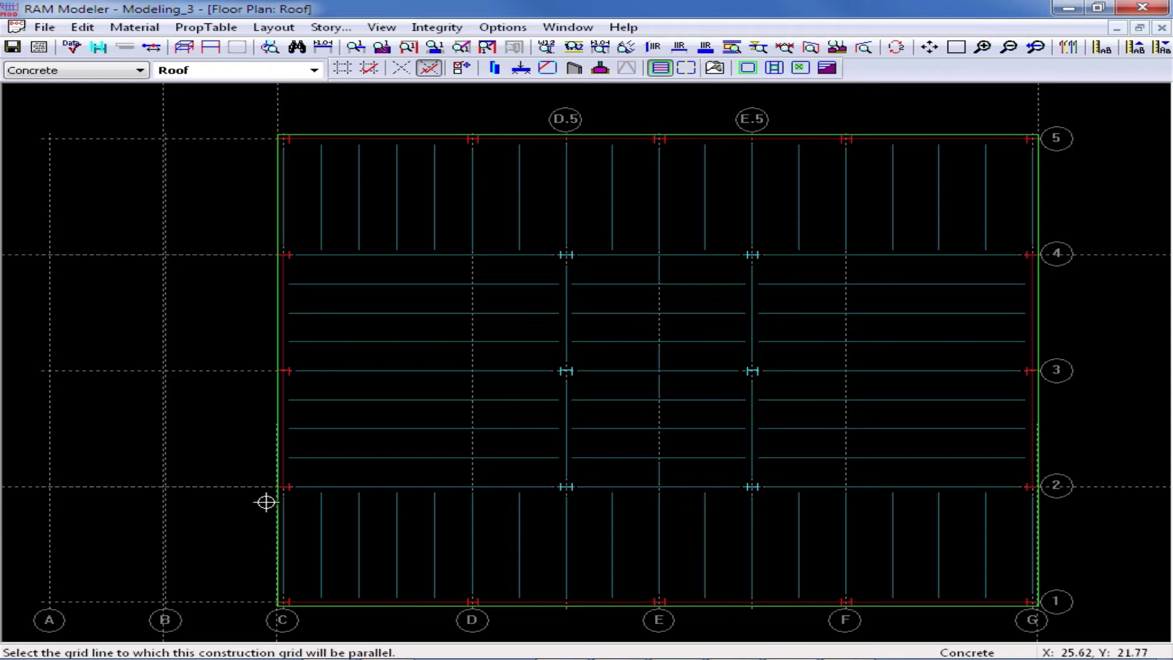
Step: Reopen construction grid settings, change the offset distance to 0 ft, and start adding grids
right_click(228, 322)
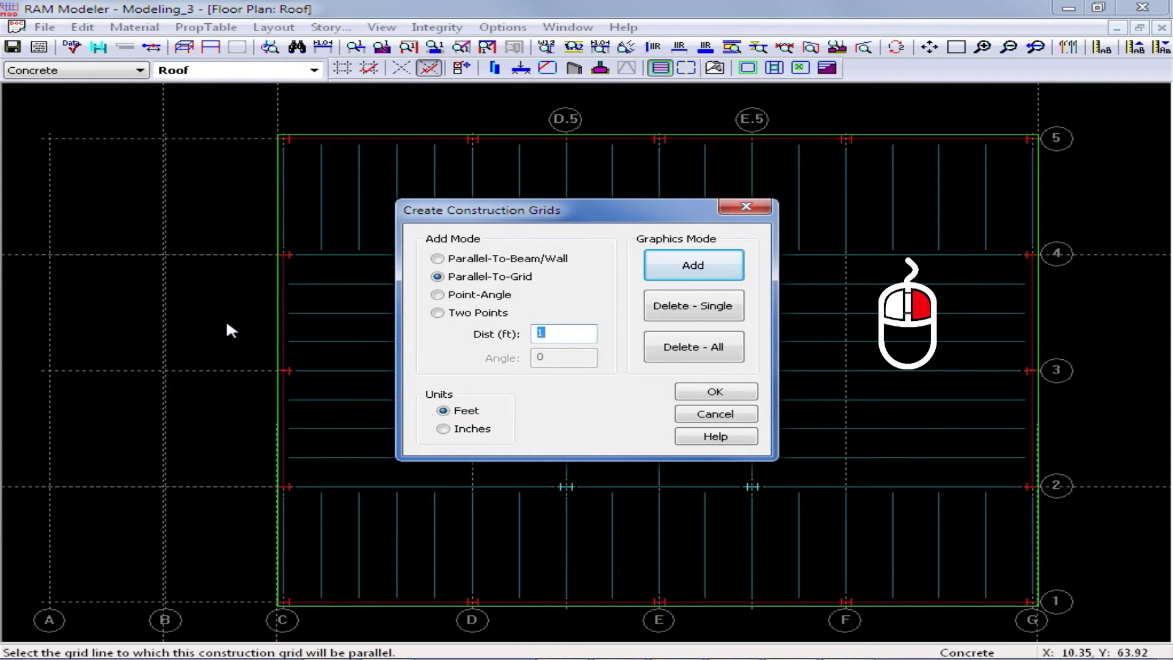
type("0")
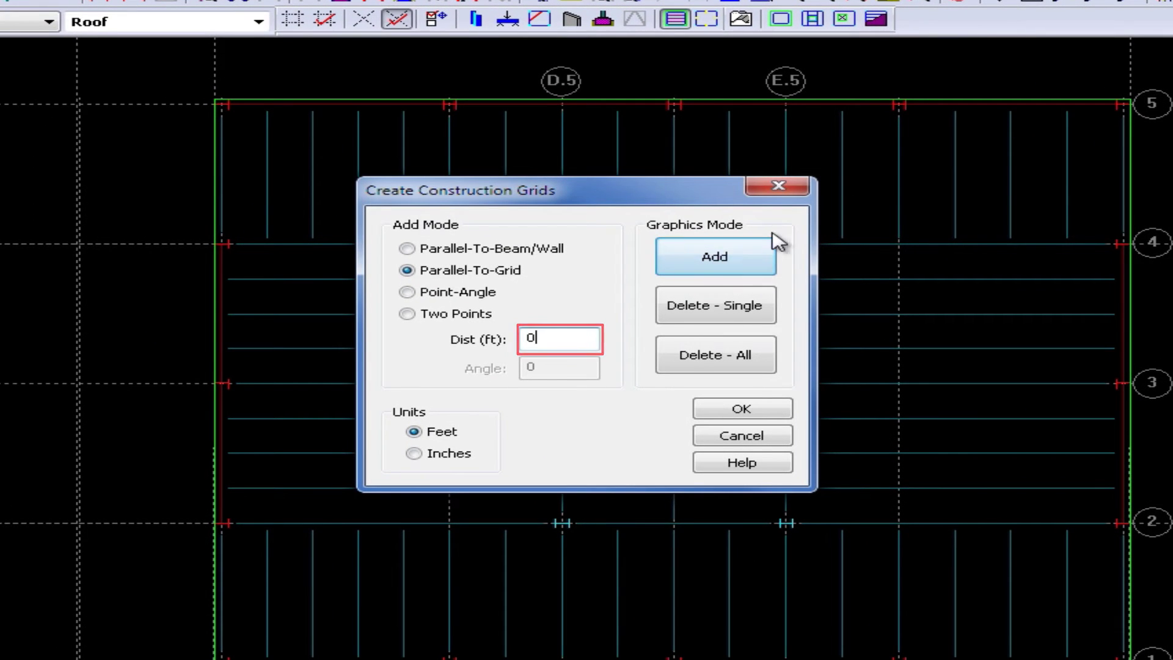
left_click(708, 266)
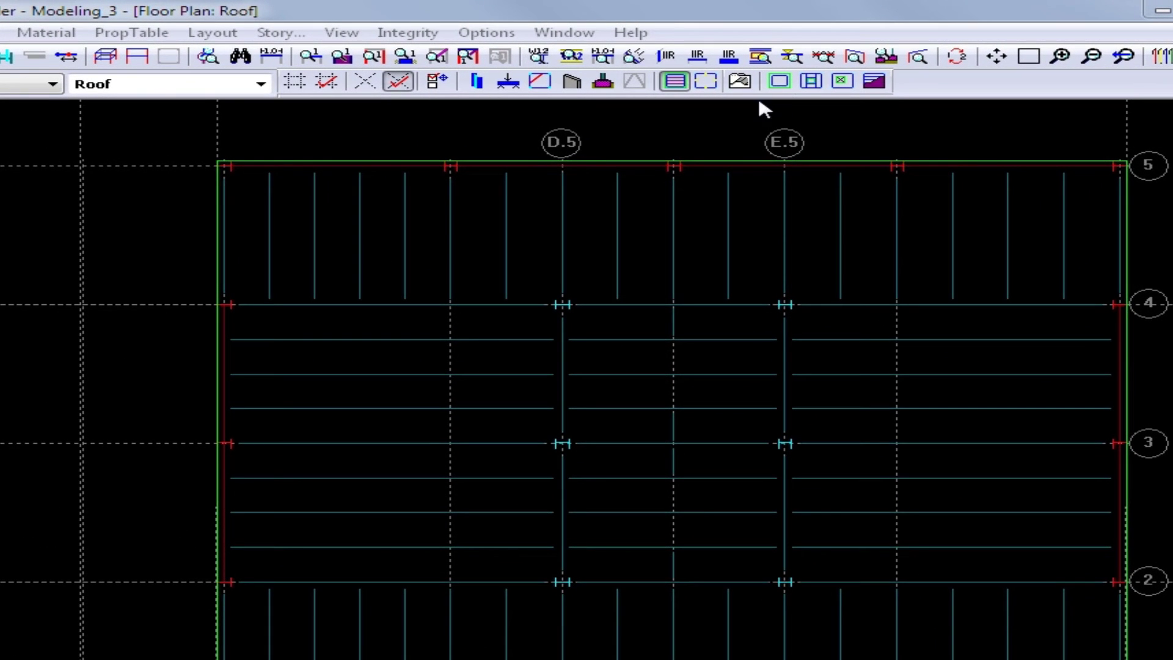
Step: Assign the noncomposite Roof Deck, spanning vertically at 90°, to the whole Roof floor
left_click(884, 89)
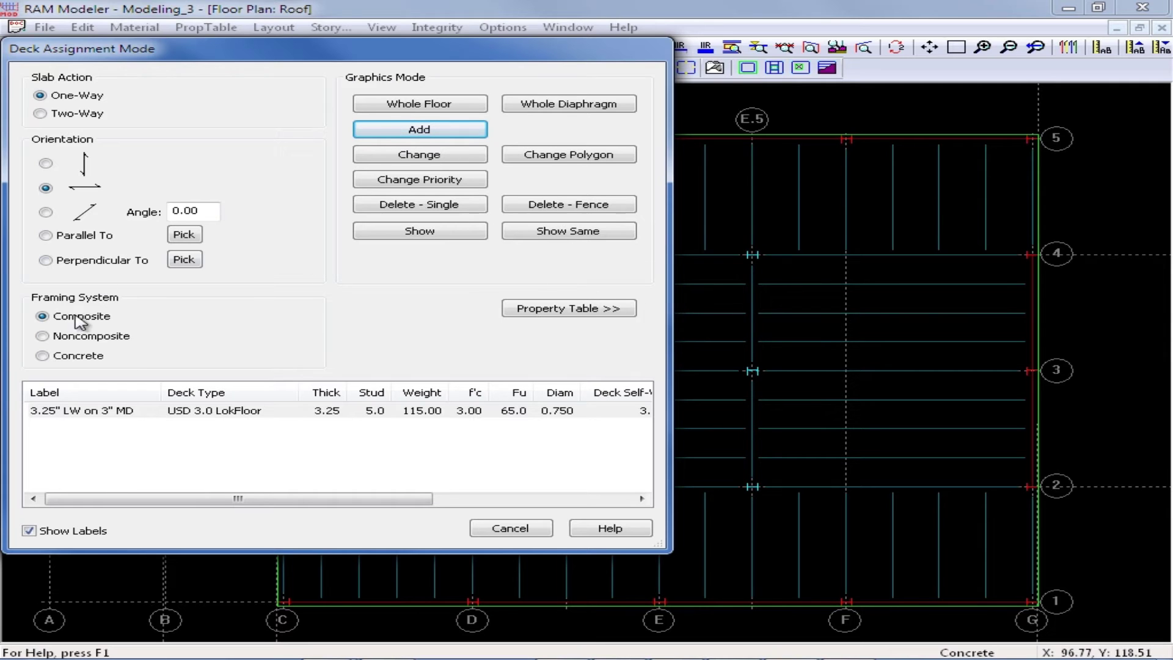
left_click(71, 336)
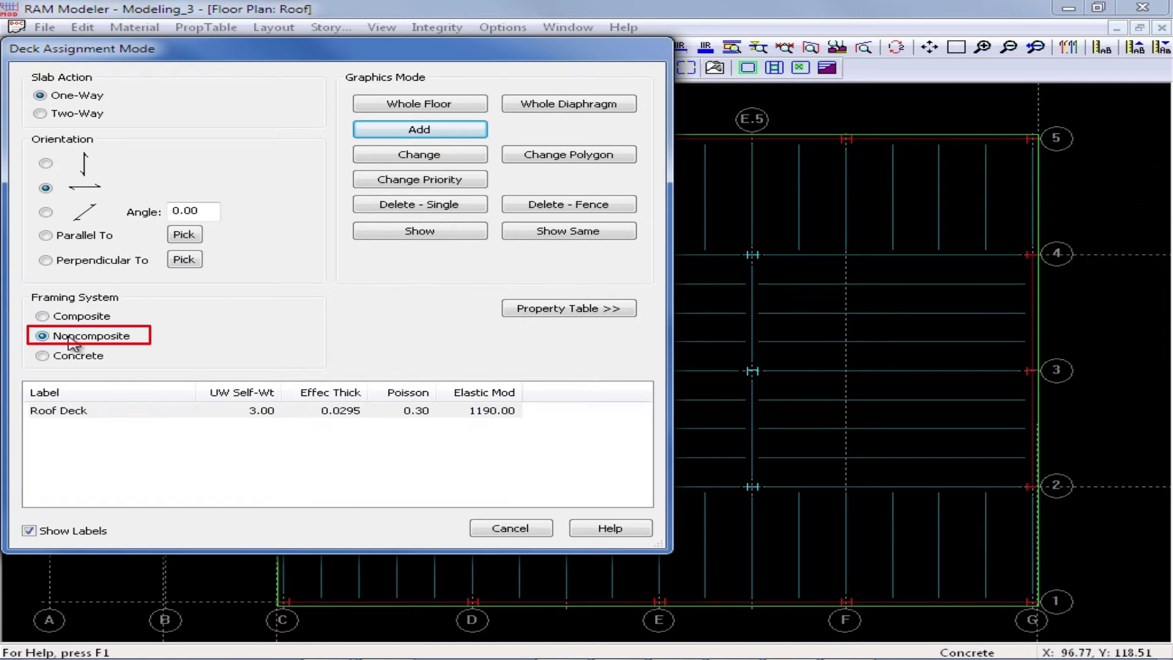
left_click(46, 420)
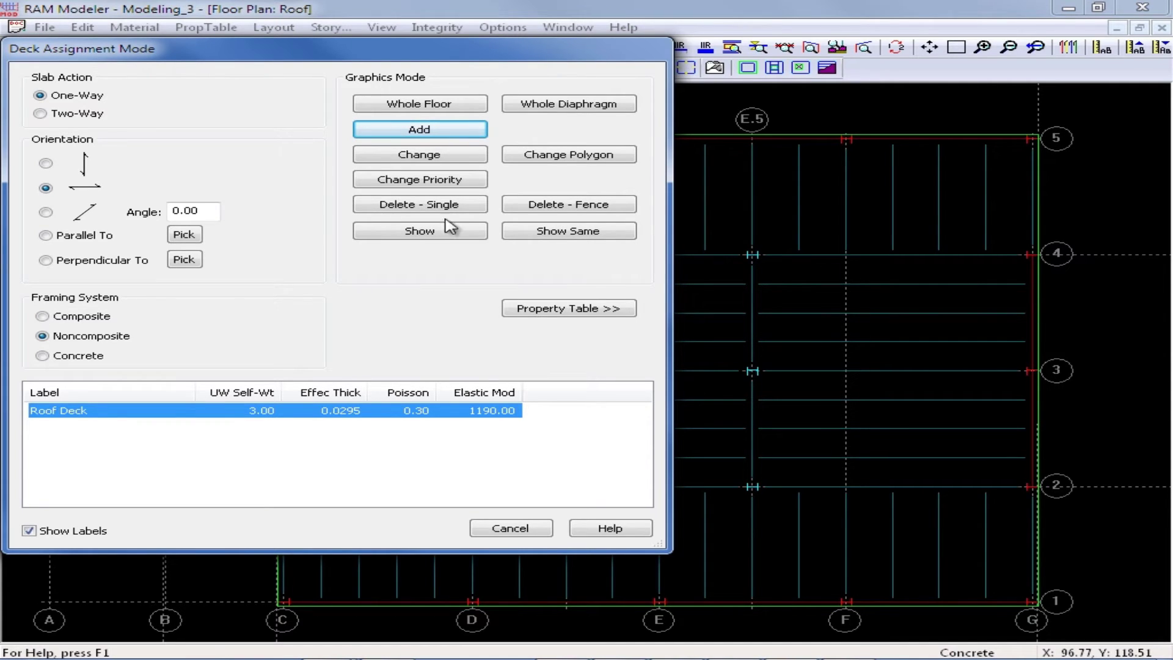
left_click(46, 163)
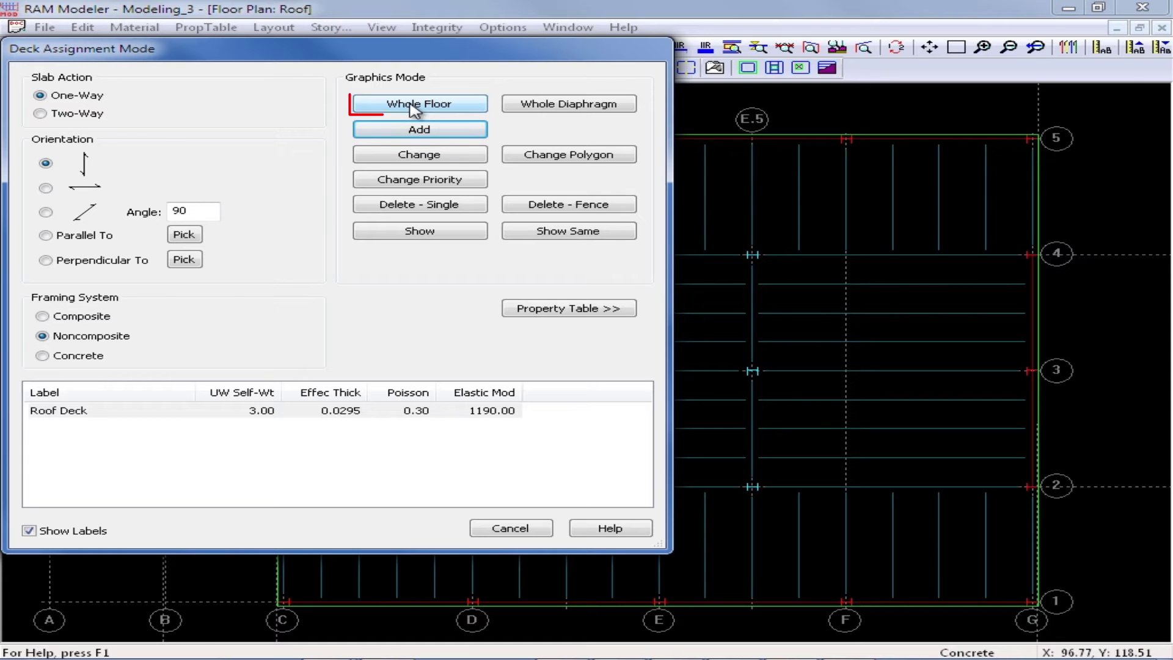
left_click(415, 105)
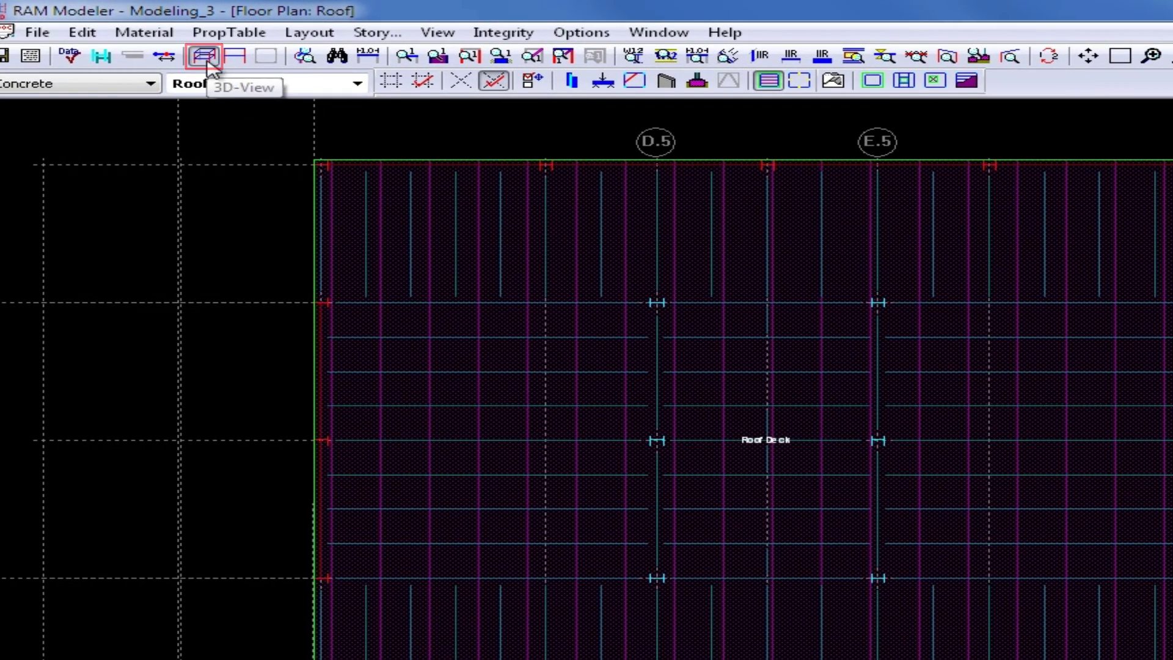
Step: Check the flat Roof Deck in 3D, close the viewer, and reopen Deck Assignment Mode
left_click(203, 56)
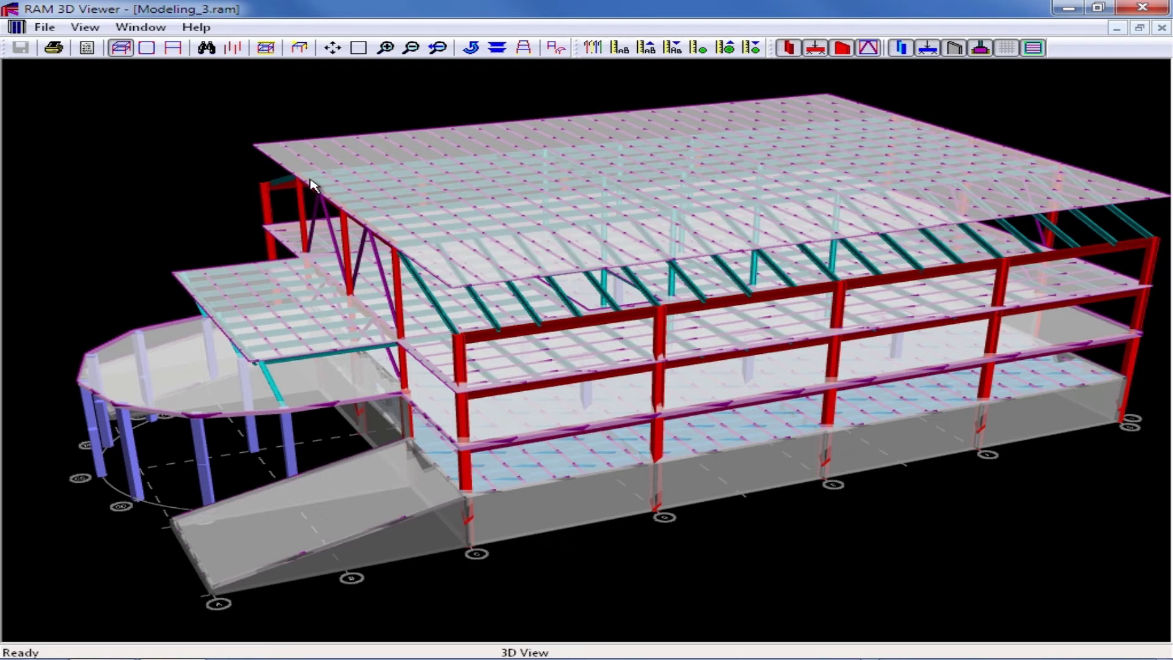
left_click(45, 28)
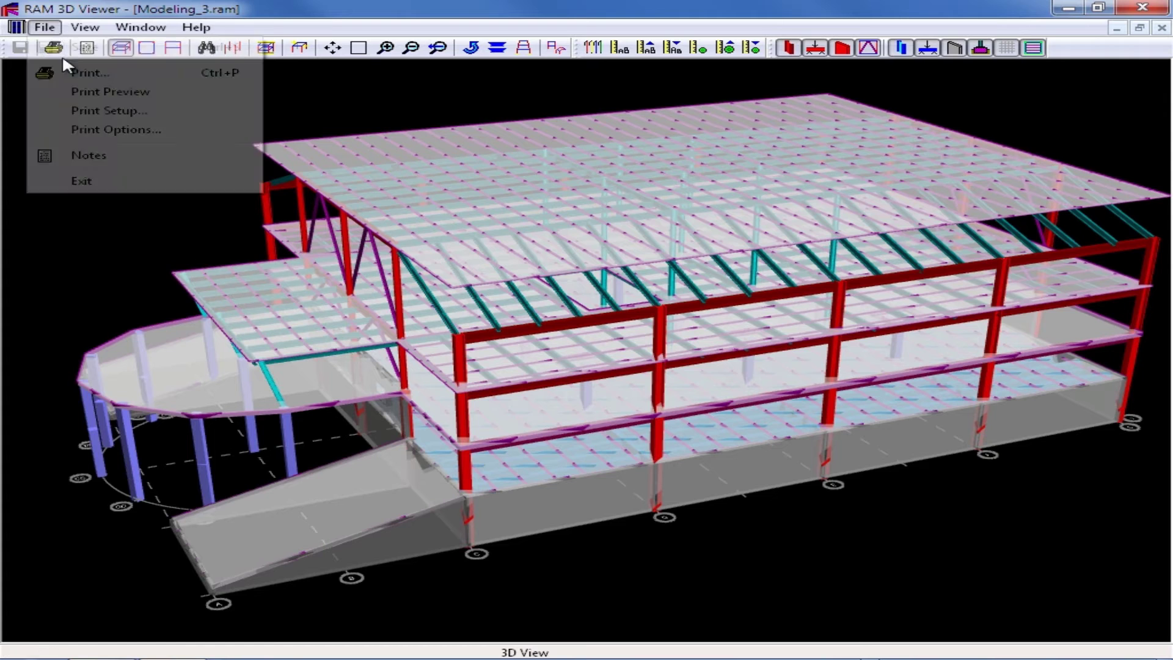
left_click(81, 181)
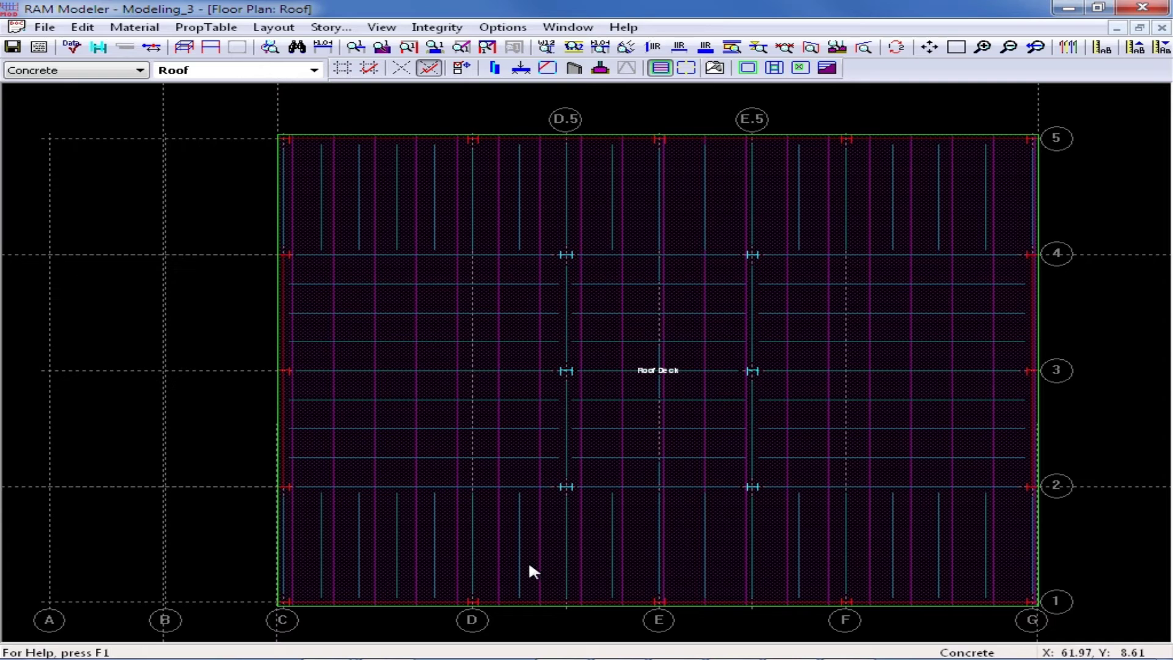
right_click(141, 296)
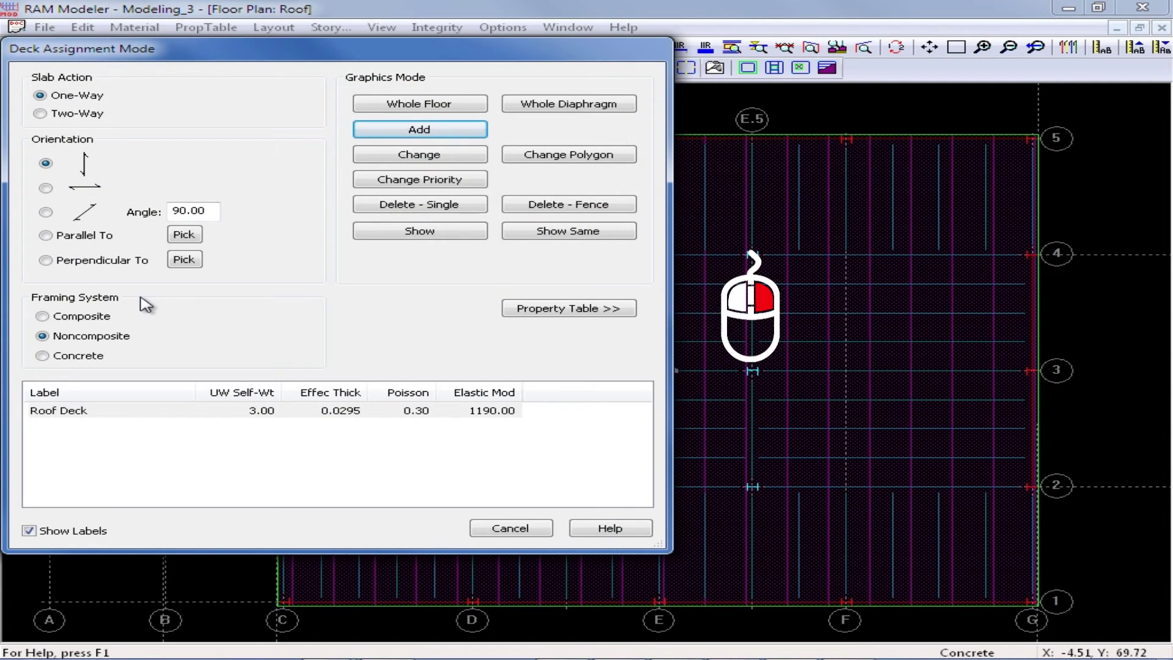
Step: Set the deck orientation to horizontal at angle 0 and begin a new deck polygon
left_click(46, 189)
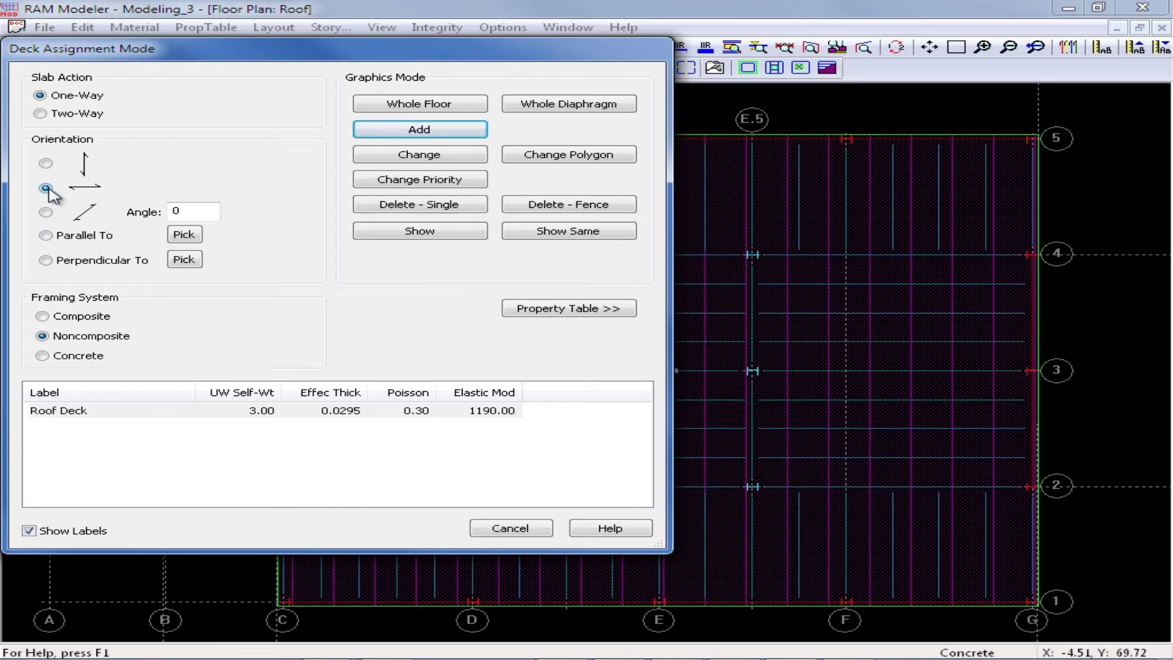
left_click(419, 130)
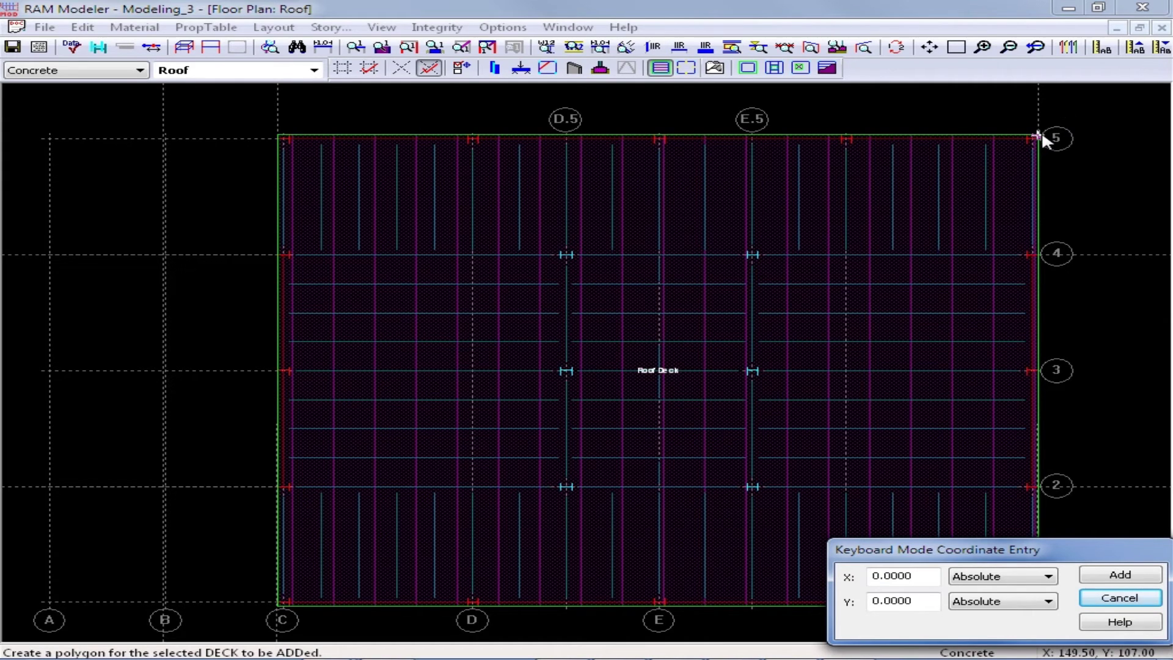
Step: Draw a Roof Deck polygon through G/5, C/5, C/4 and G/4 over the 4–5 bay
left_click_drag(935, 549, 693, 445)
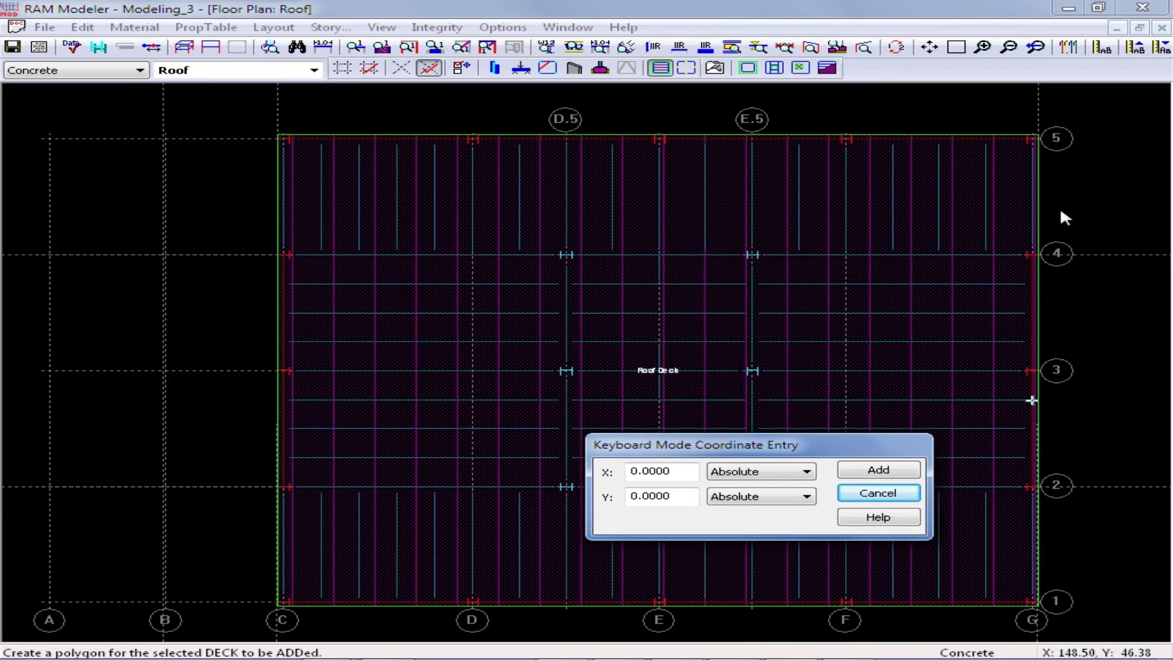
left_click(1038, 134)
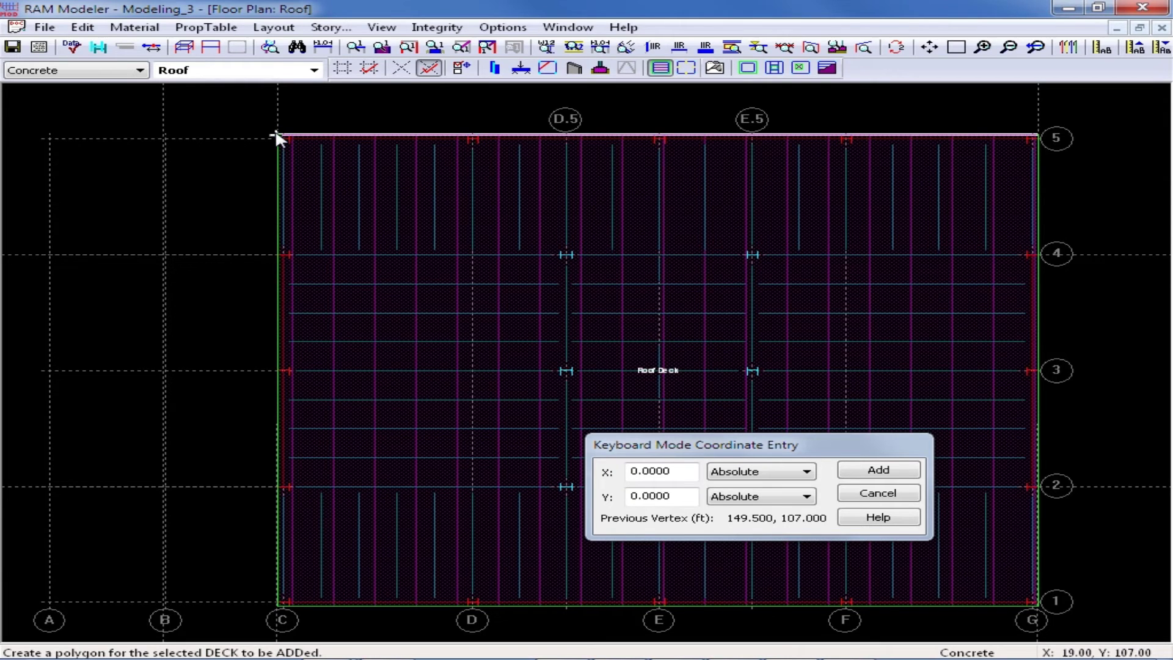
left_click(276, 134)
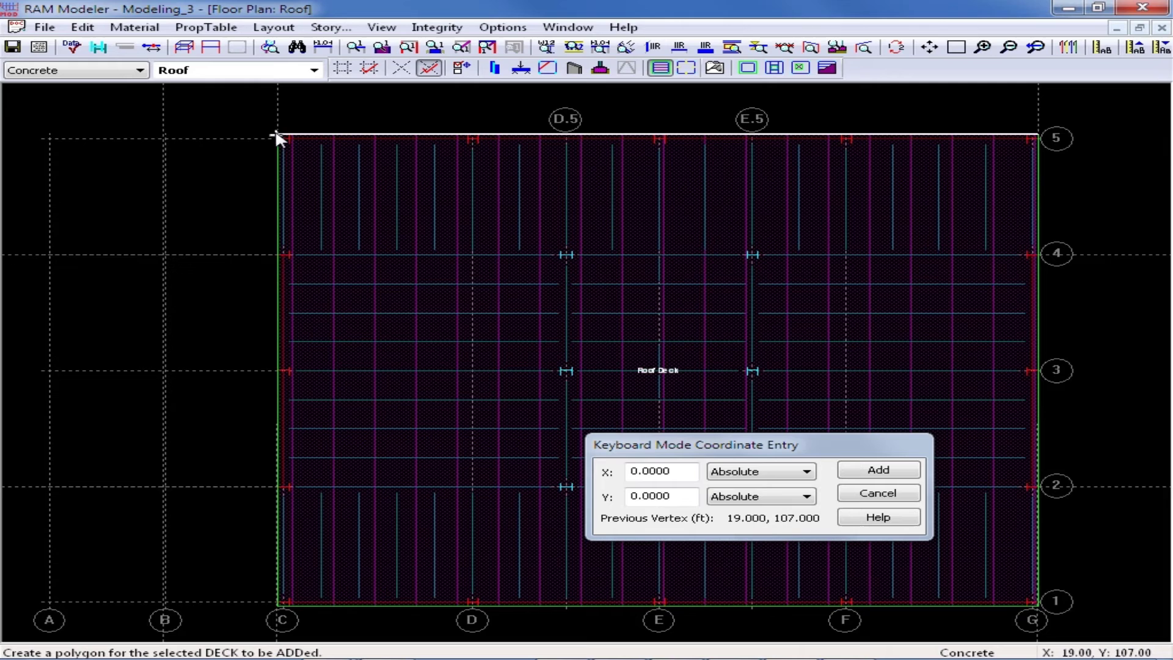
left_click(276, 256)
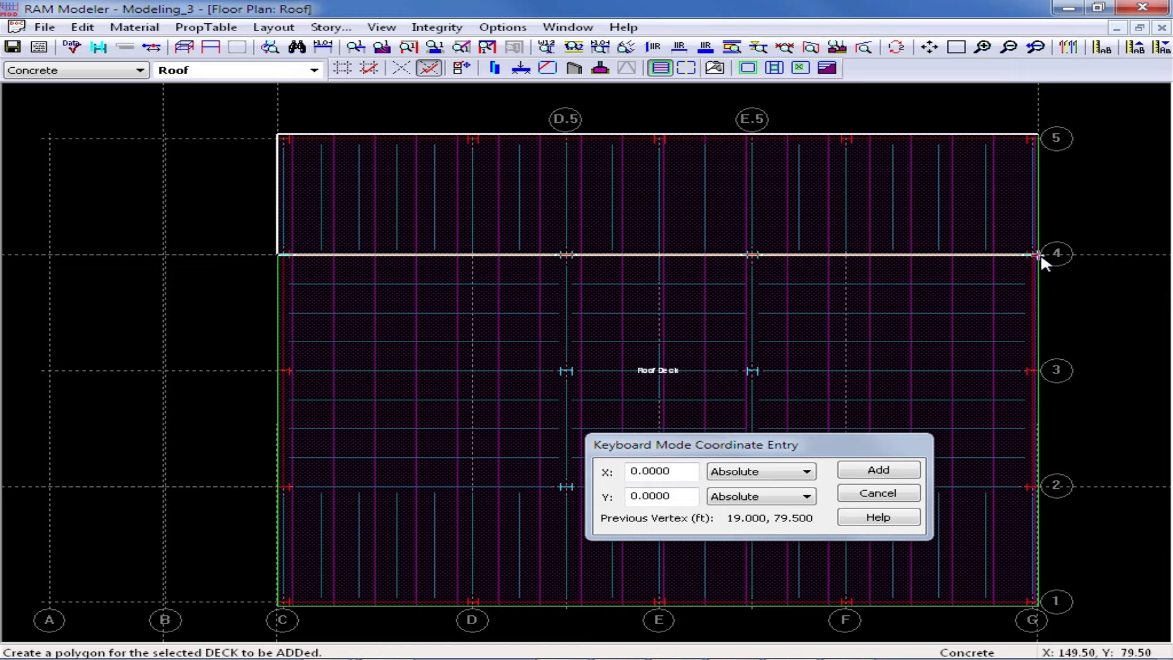
left_click(1041, 256)
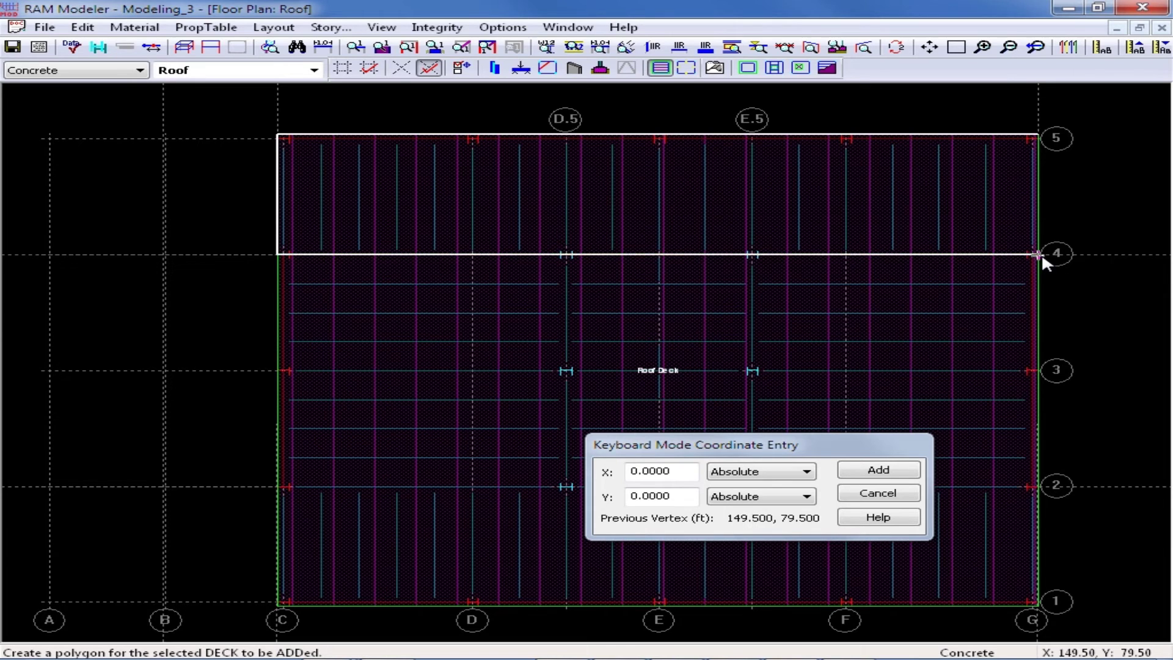
double_click(1042, 137)
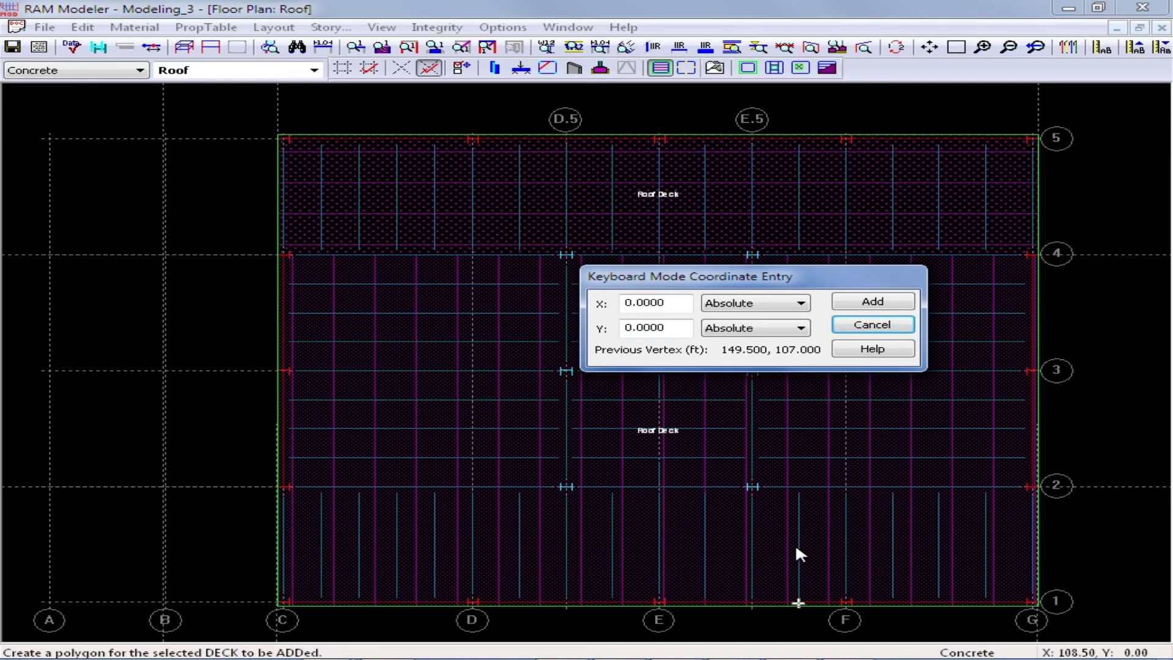
Step: Draw the lower Roof Deck polygon through G/1, G/2, C/2 and C/1
left_click(1036, 603)
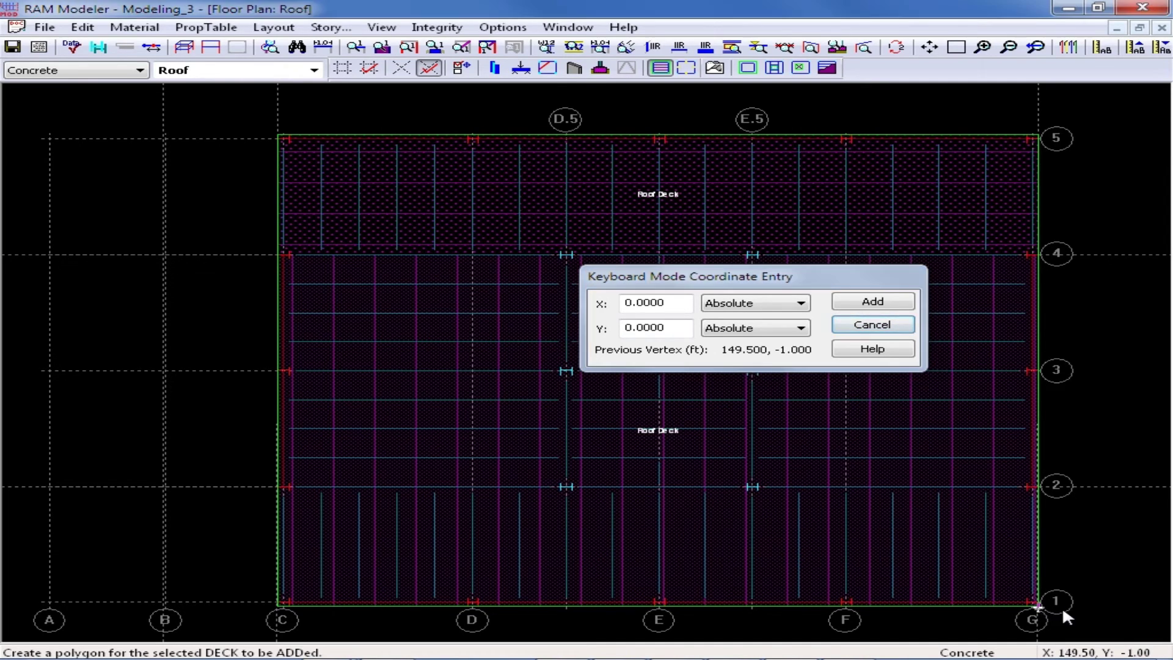
left_click(1041, 487)
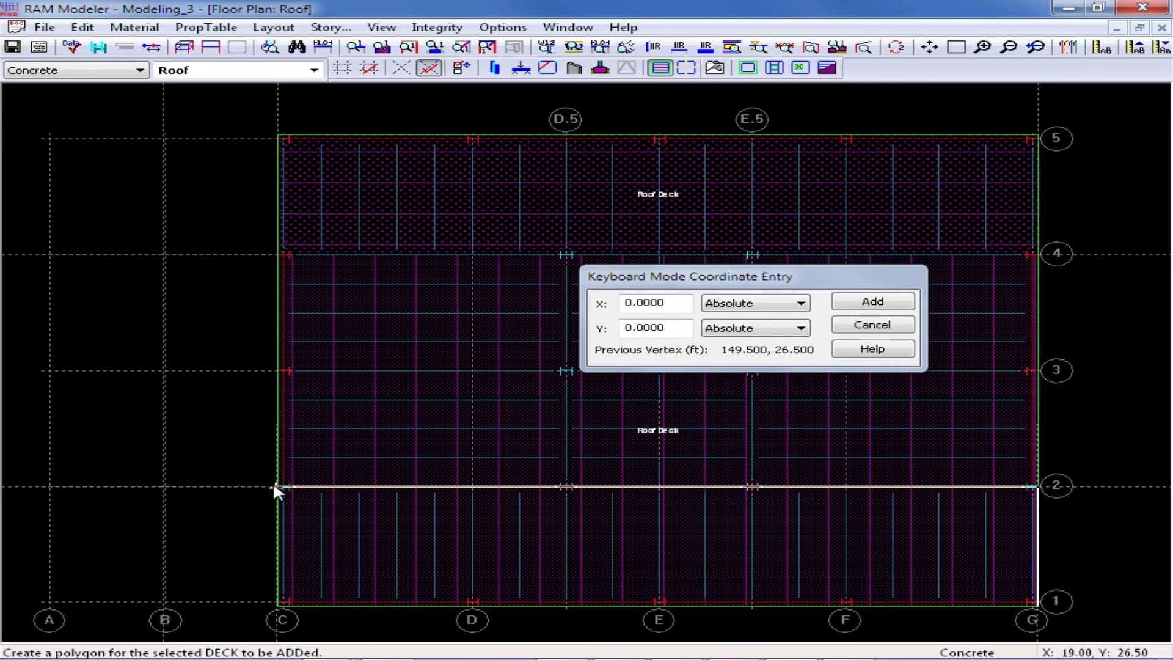
left_click(273, 484)
left_click(274, 611)
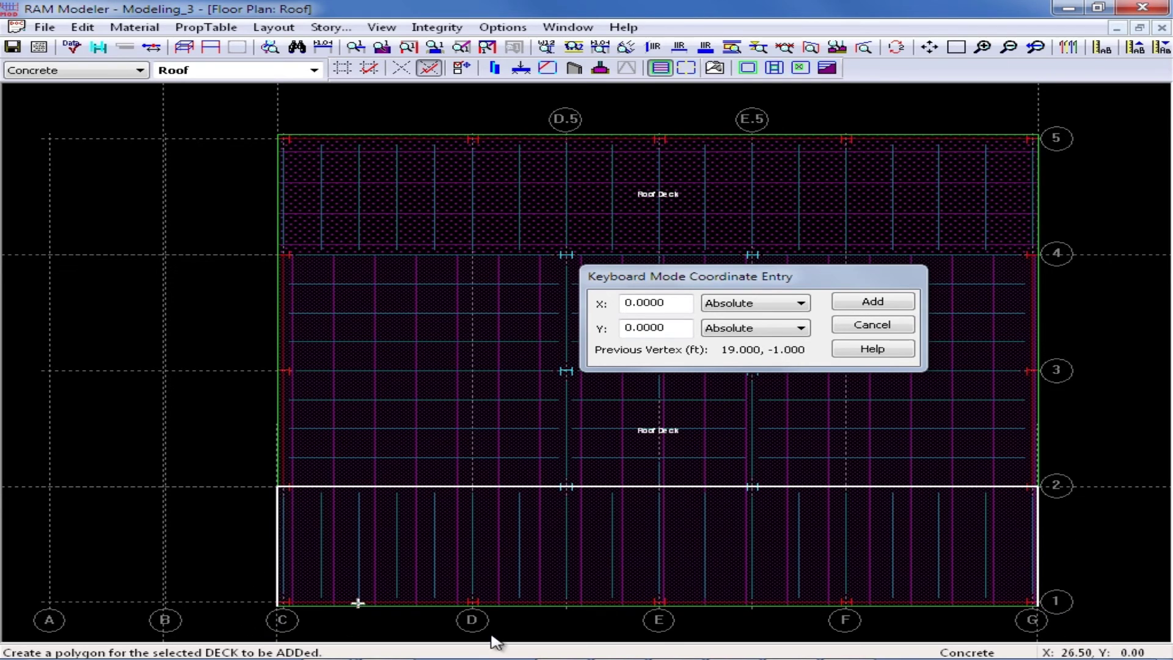
left_click(1032, 607)
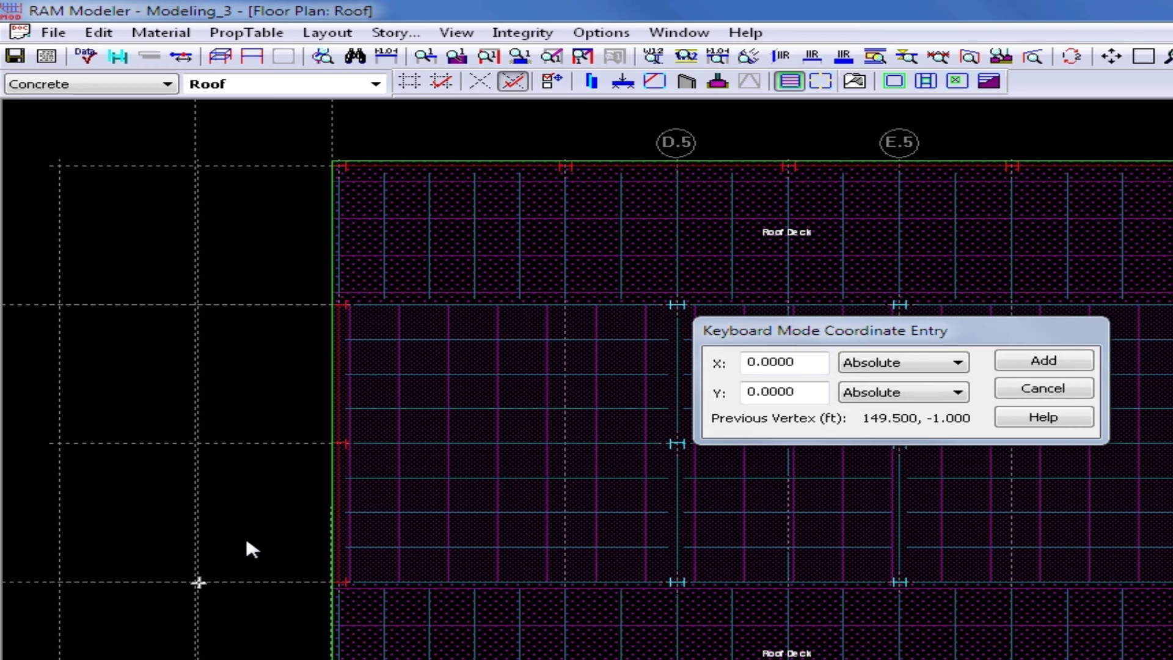
left_click(222, 59)
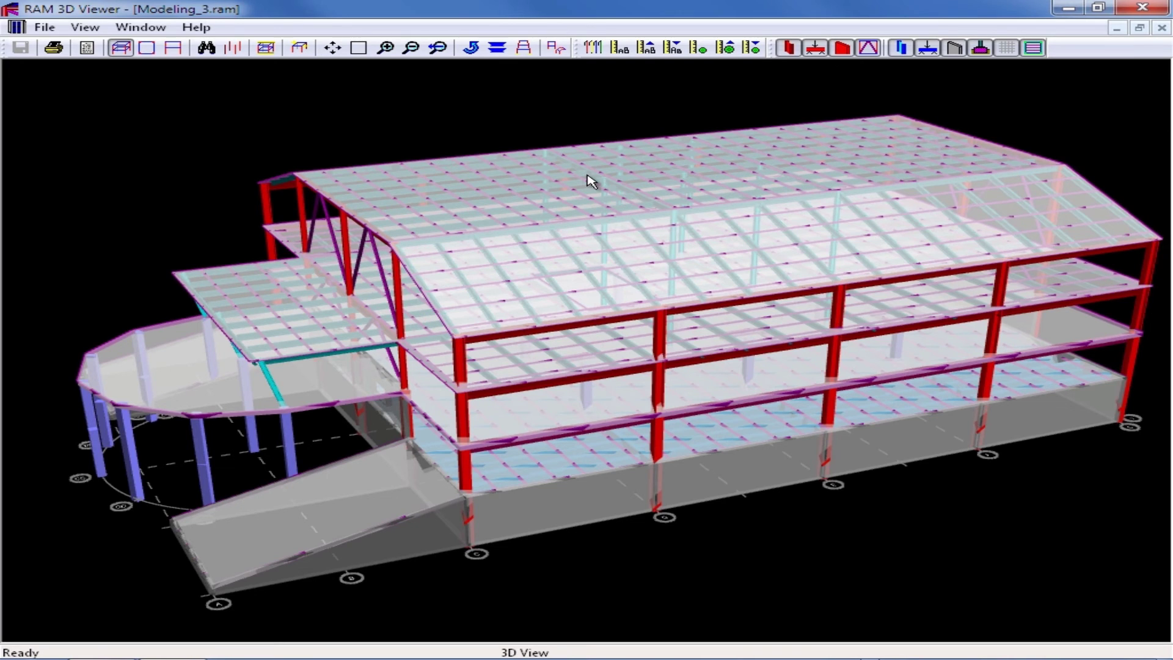
left_click(45, 27)
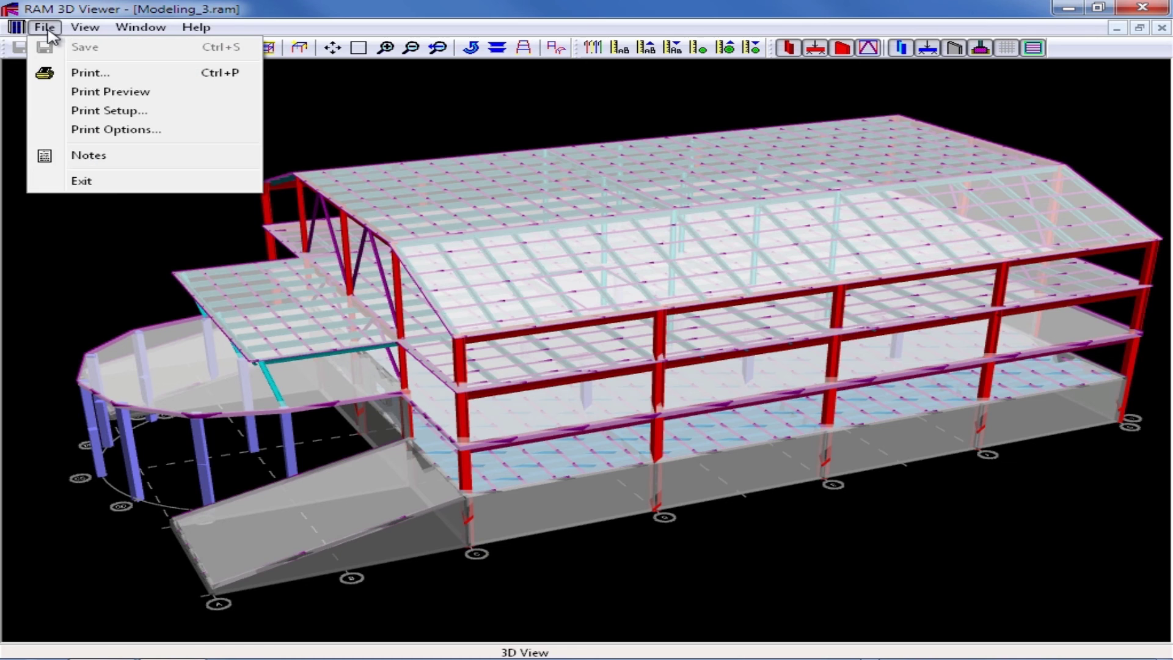
left_click(107, 182)
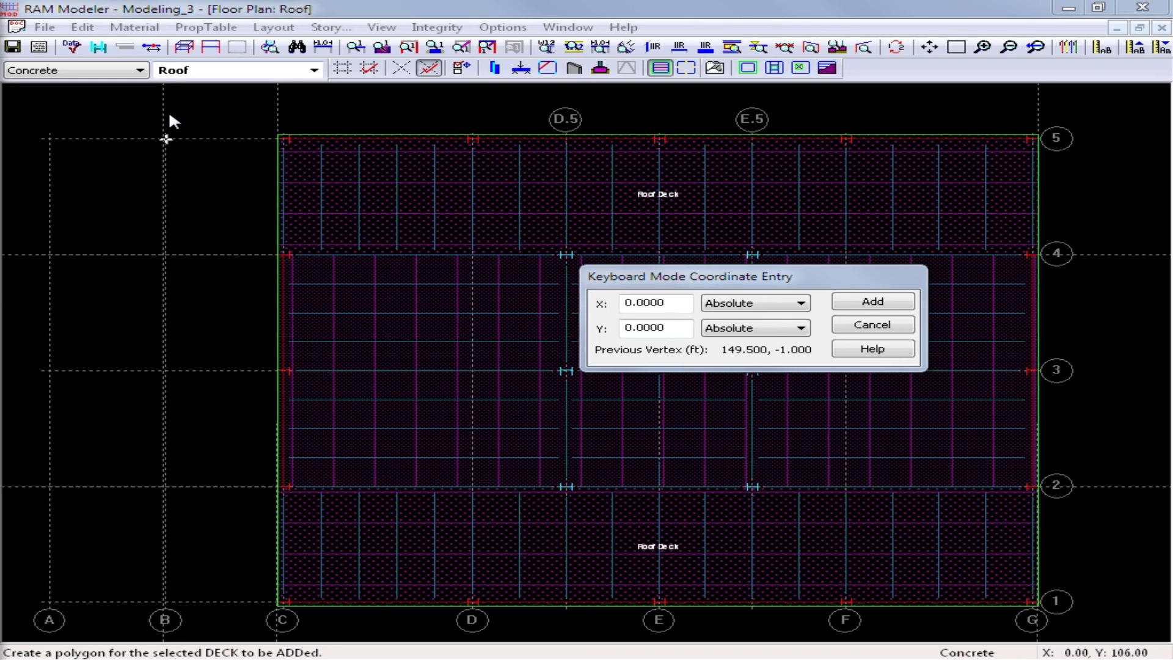
Step: Edit the 4–5 bay deck polygon, keeping C/5 in place and adding a midpoint vertex on its top edge
right_click(170, 116)
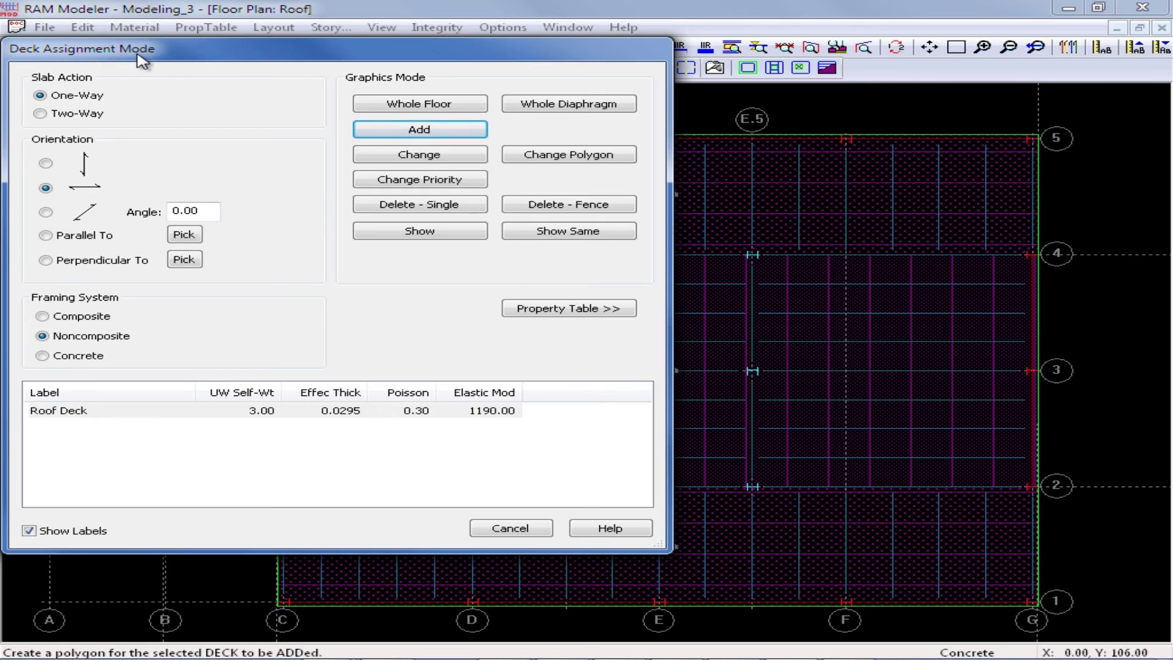
left_click(524, 160)
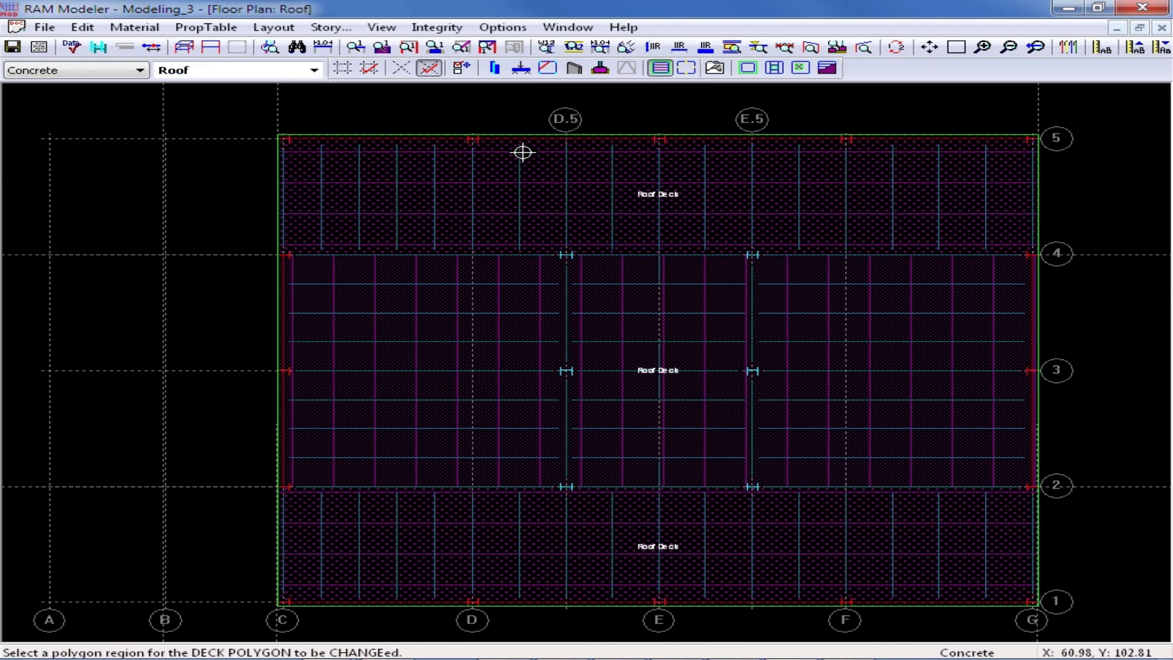
left_click(417, 184)
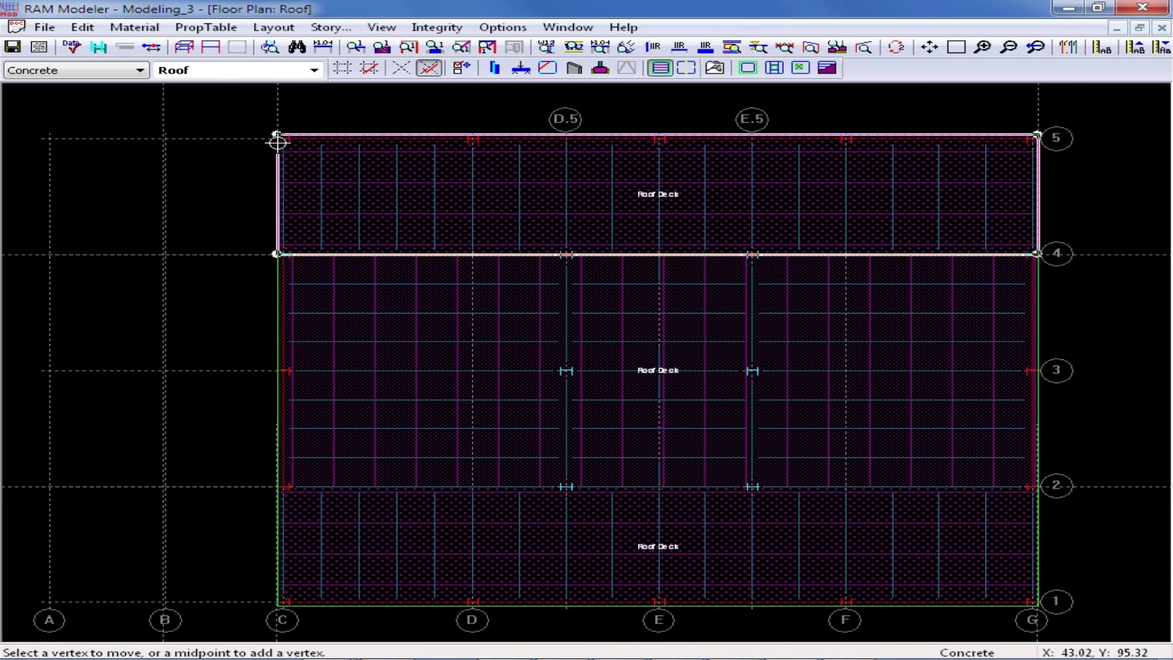
left_click(275, 134)
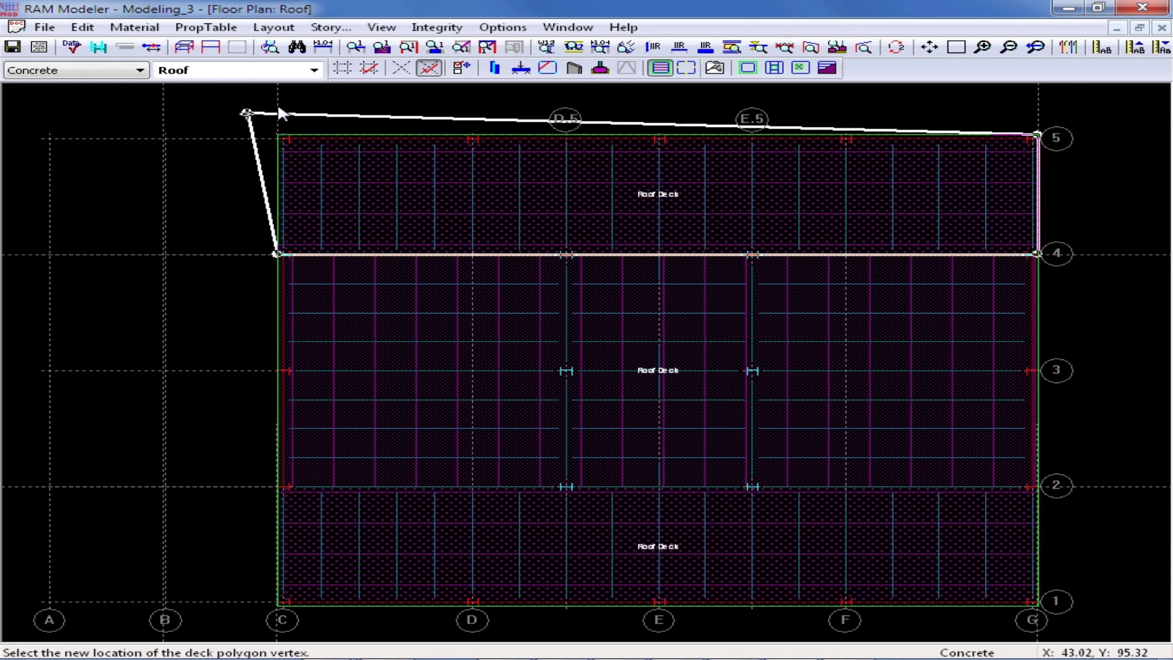
left_click(275, 132)
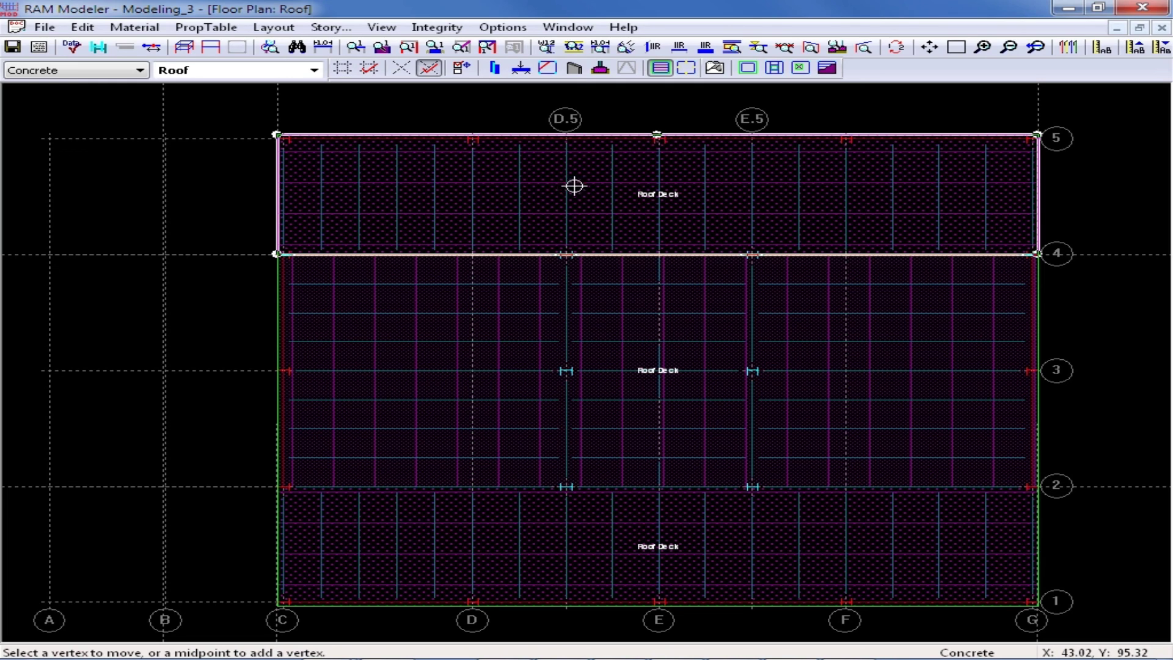
left_click(657, 135)
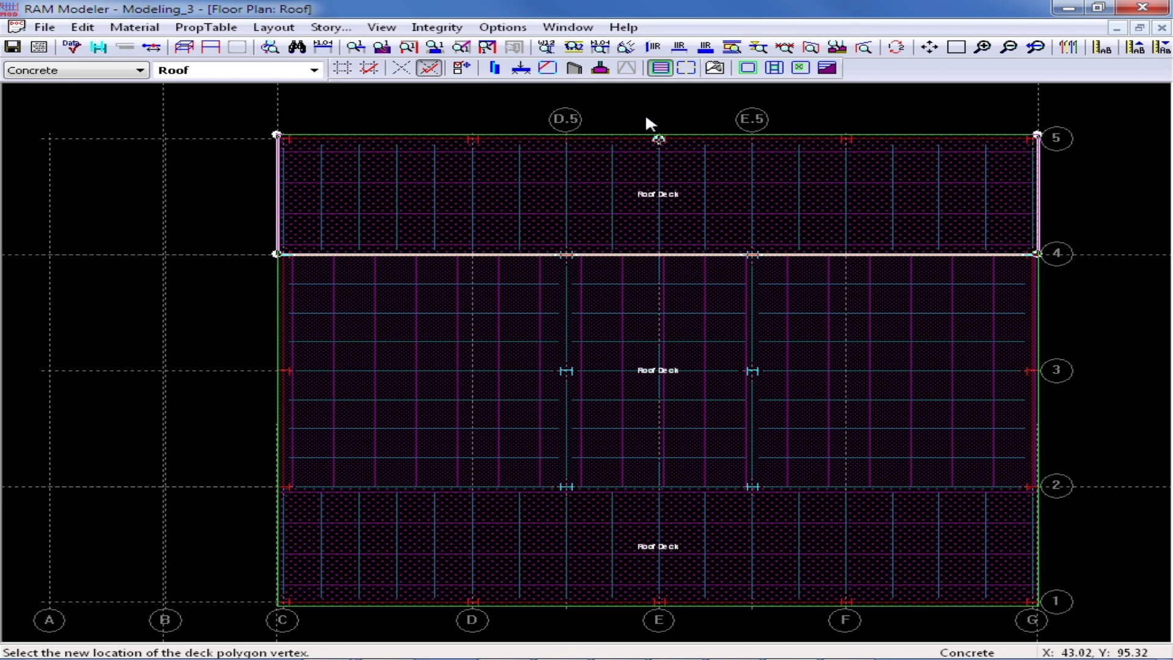
left_click(605, 182)
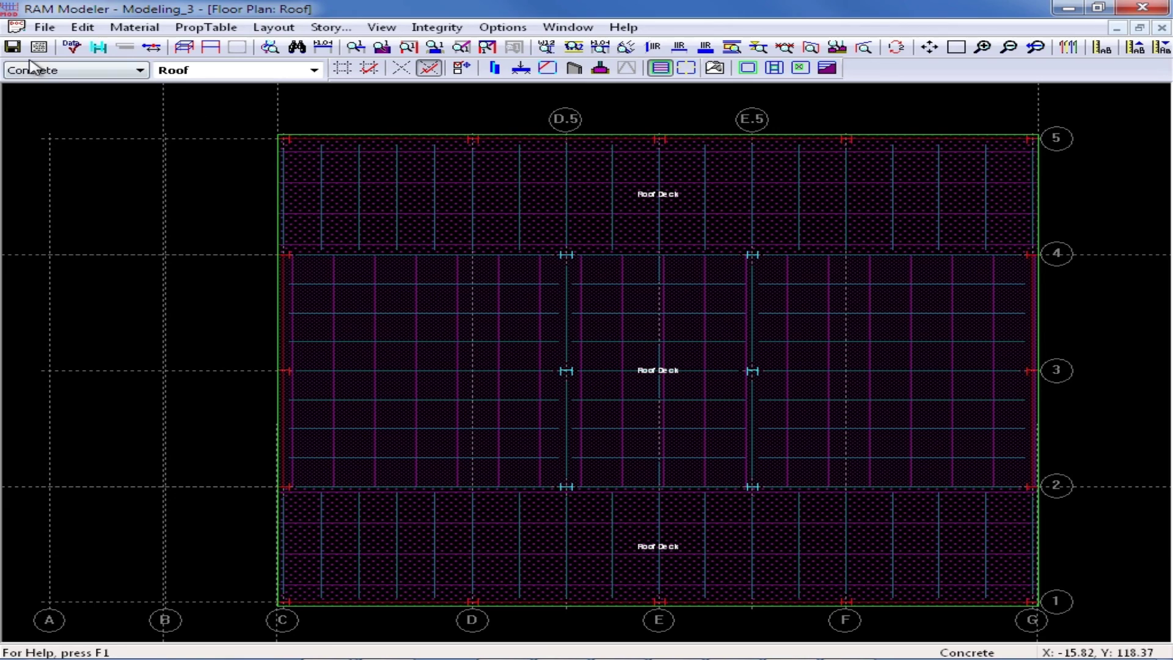
left_click(13, 48)
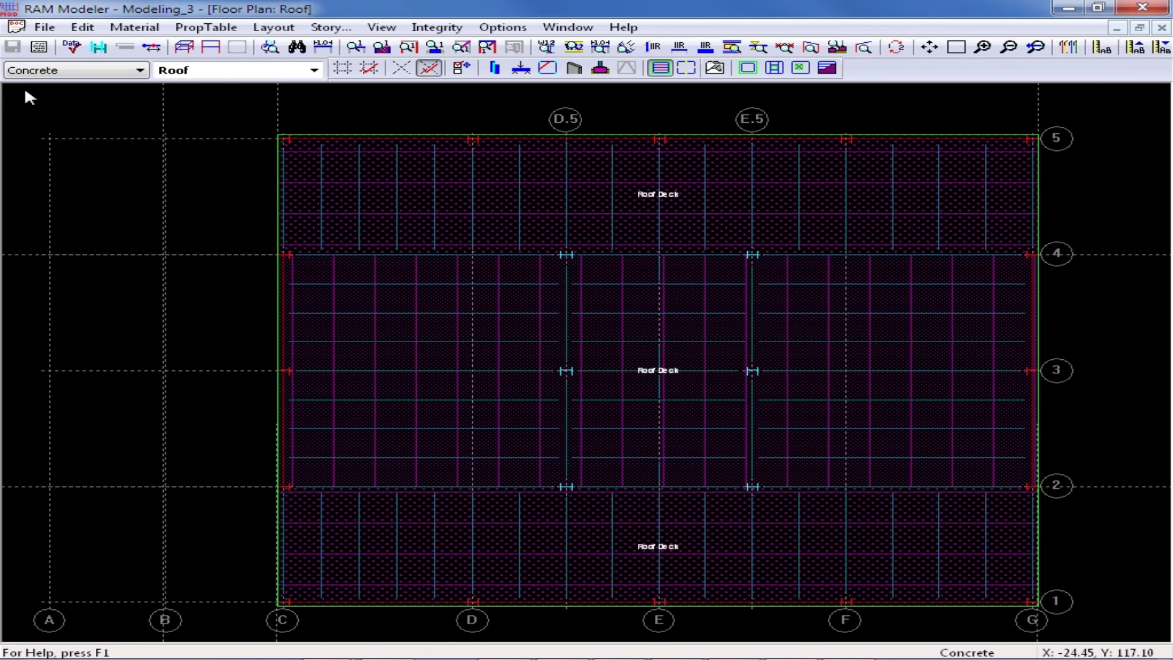